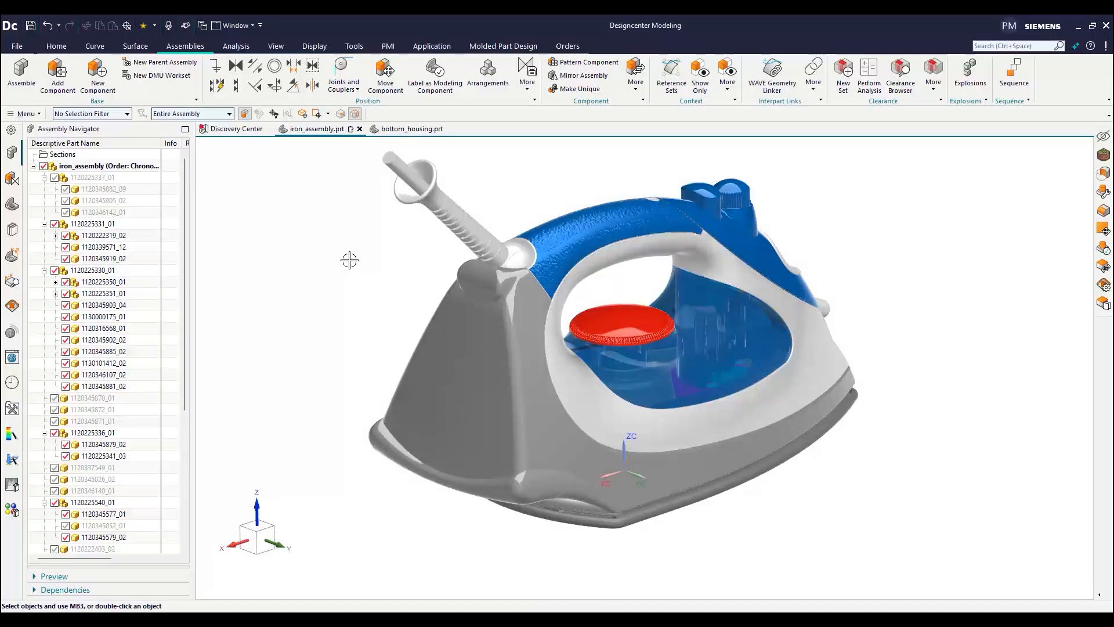
Hide the grey rear cover of the iron assembly and turn the model to show its interior
{"action": "left_click", "coordinate": [390, 386]}
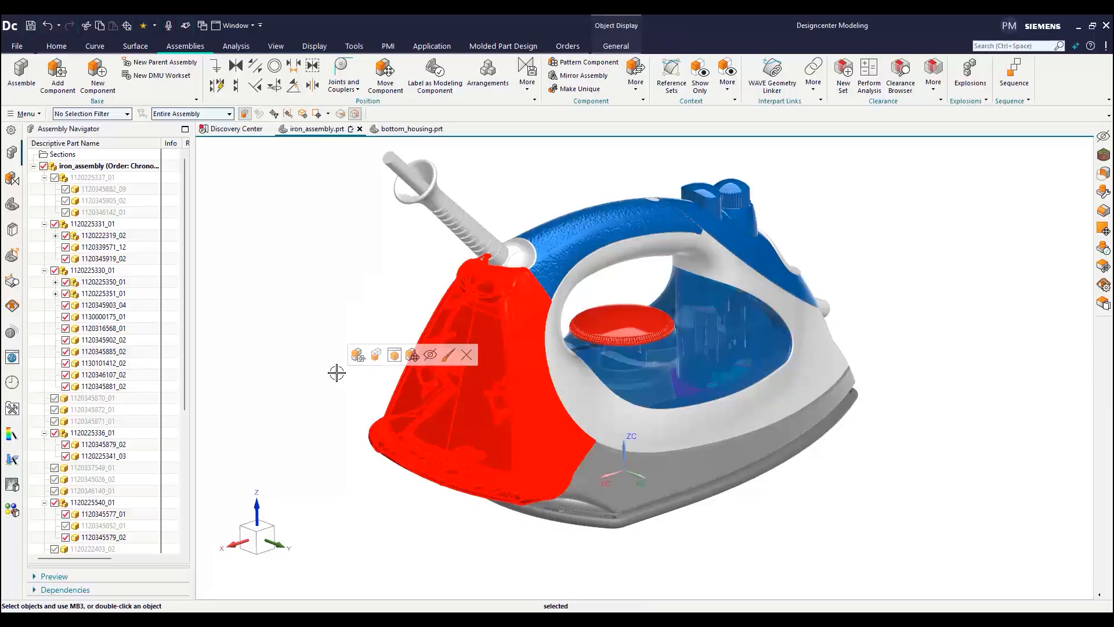
{"action": "key", "text": "ctrl+b"}
{"action": "mouse_move", "coordinate": [360, 357]}
{"action": "middle_mouse_down"}
{"action": "mouse_move", "coordinate": [385, 354]}
{"action": "mouse_move", "coordinate": [373, 362]}
{"action": "middle_mouse_up"}
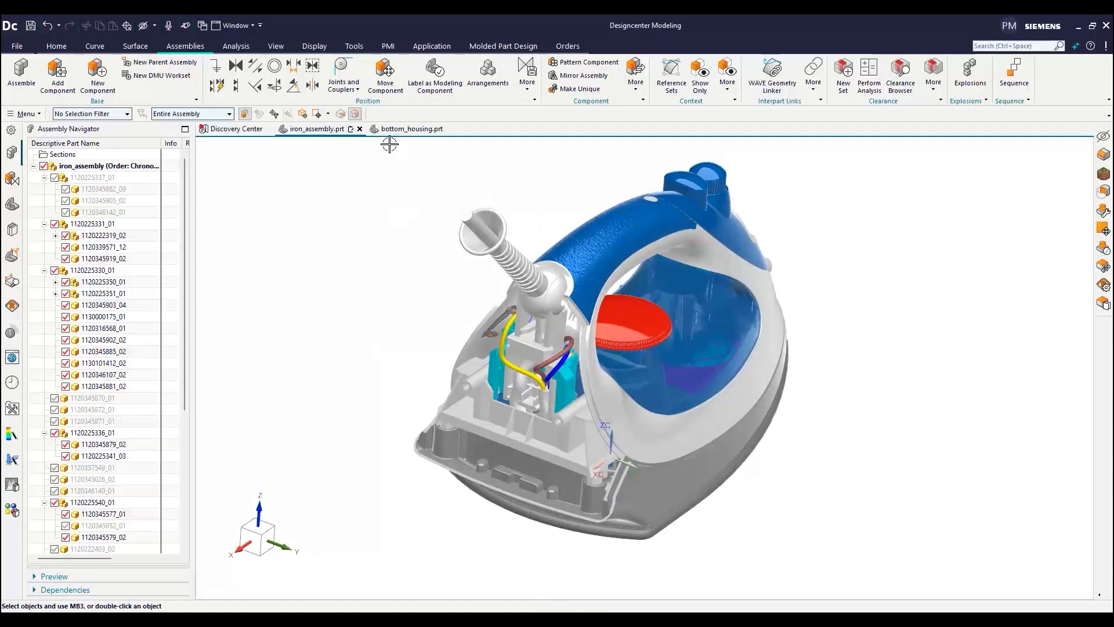
Switch to the bottom_housing part and show the inside of the housing with its ribs
{"action": "left_click", "coordinate": [410, 129]}
{"action": "mouse_move", "coordinate": [520, 231]}
{"action": "middle_mouse_down"}
{"action": "mouse_move", "coordinate": [525, 251]}
{"action": "mouse_move", "coordinate": [493, 333]}
{"action": "mouse_move", "coordinate": [451, 330]}
{"action": "mouse_move", "coordinate": [450, 318]}
{"action": "mouse_move", "coordinate": [524, 301]}
{"action": "mouse_move", "coordinate": [455, 284]}
{"action": "mouse_move", "coordinate": [485, 239]}
{"action": "mouse_move", "coordinate": [565, 190]}
{"action": "mouse_move", "coordinate": [642, 167]}
{"action": "mouse_move", "coordinate": [643, 150]}
{"action": "mouse_move", "coordinate": [624, 159]}
{"action": "mouse_move", "coordinate": [628, 174]}
{"action": "middle_mouse_up"}
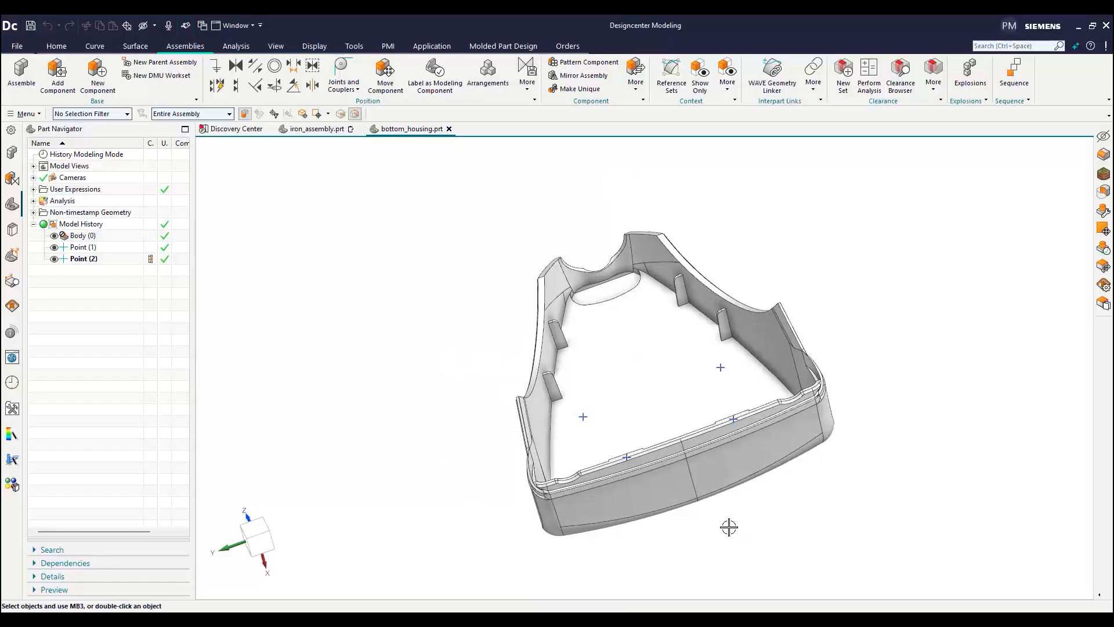
{"action": "scroll", "coordinate": [727, 525], "scroll_direction": "up", "scroll_amount": 1}
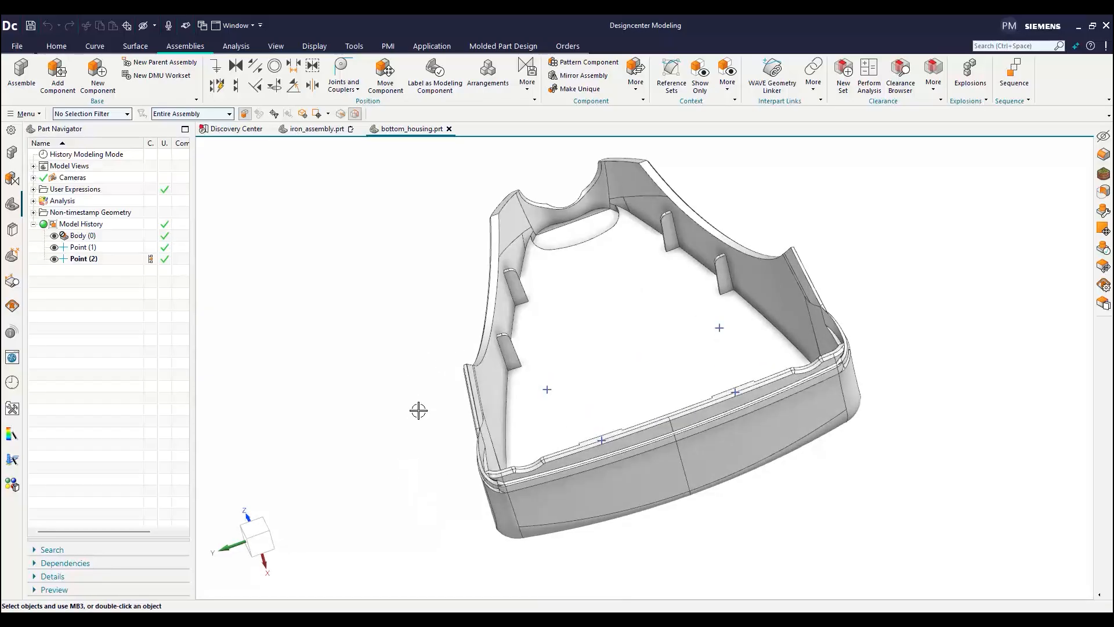
{"action": "scroll", "coordinate": [416, 342], "scroll_direction": "up", "scroll_amount": 1}
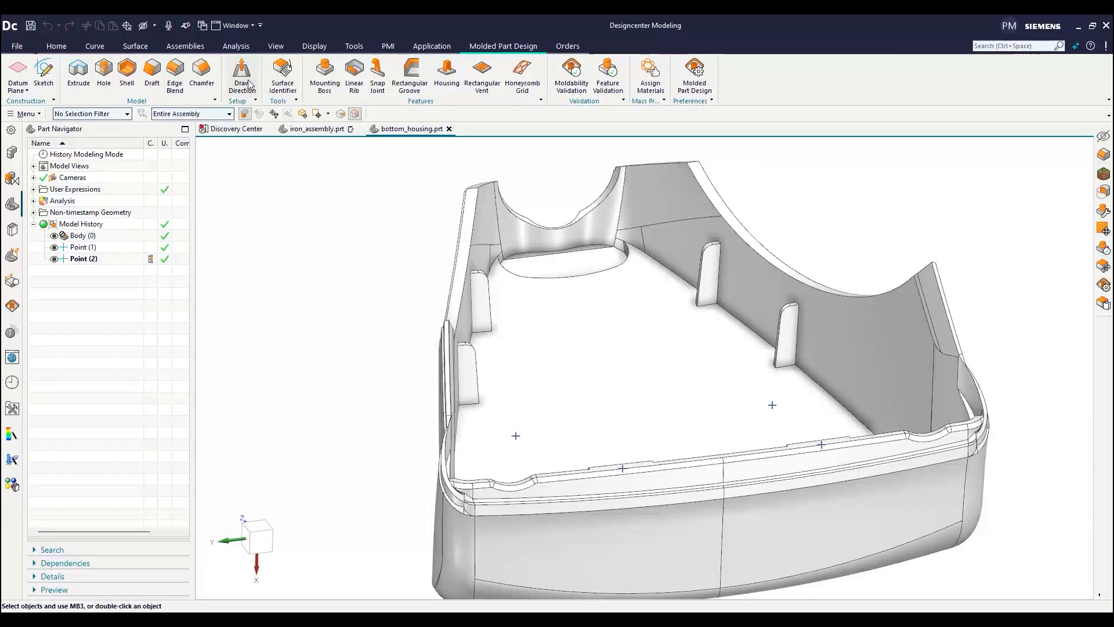
Define the housing's draw direction as a vector along the -XC axis
{"action": "left_click", "coordinate": [255, 85]}
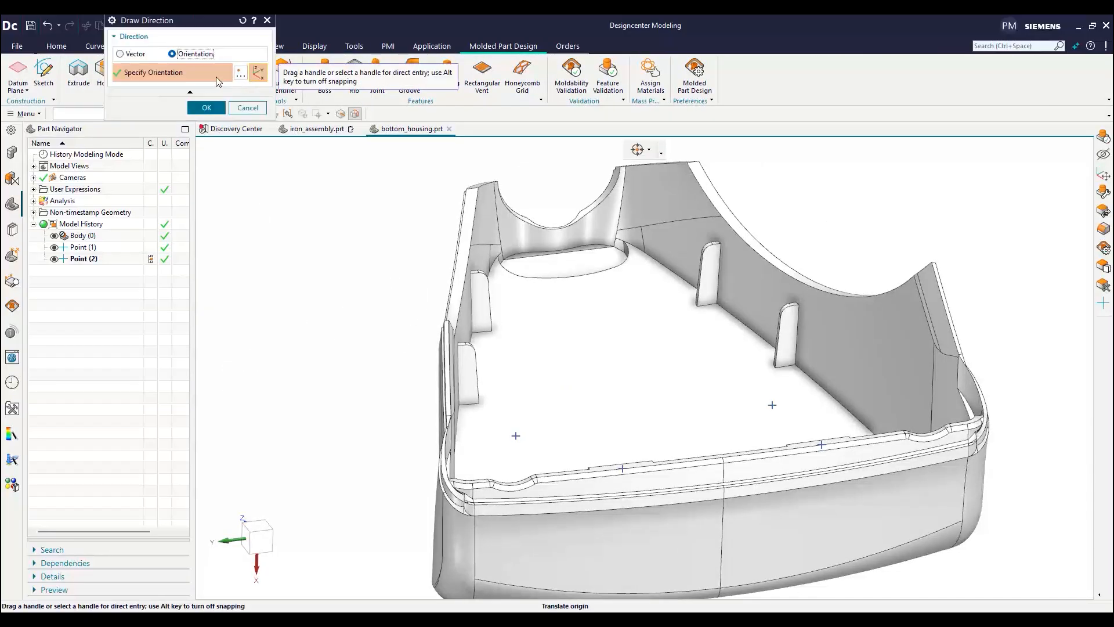
{"action": "left_click", "coordinate": [122, 54]}
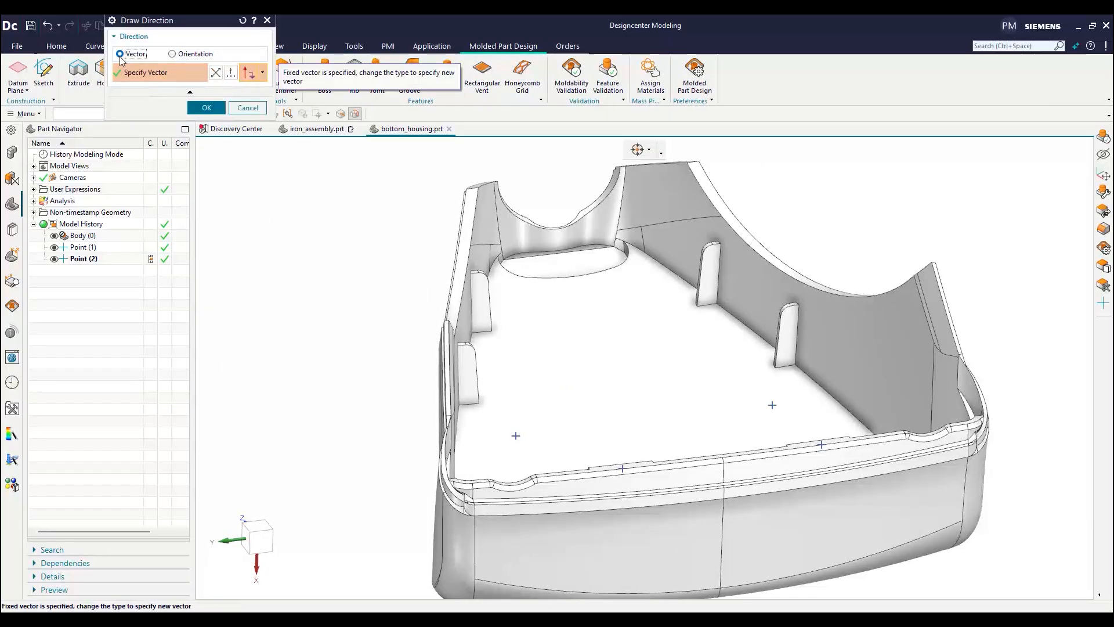
{"action": "left_click", "coordinate": [262, 73]}
{"action": "left_click", "coordinate": [249, 239]}
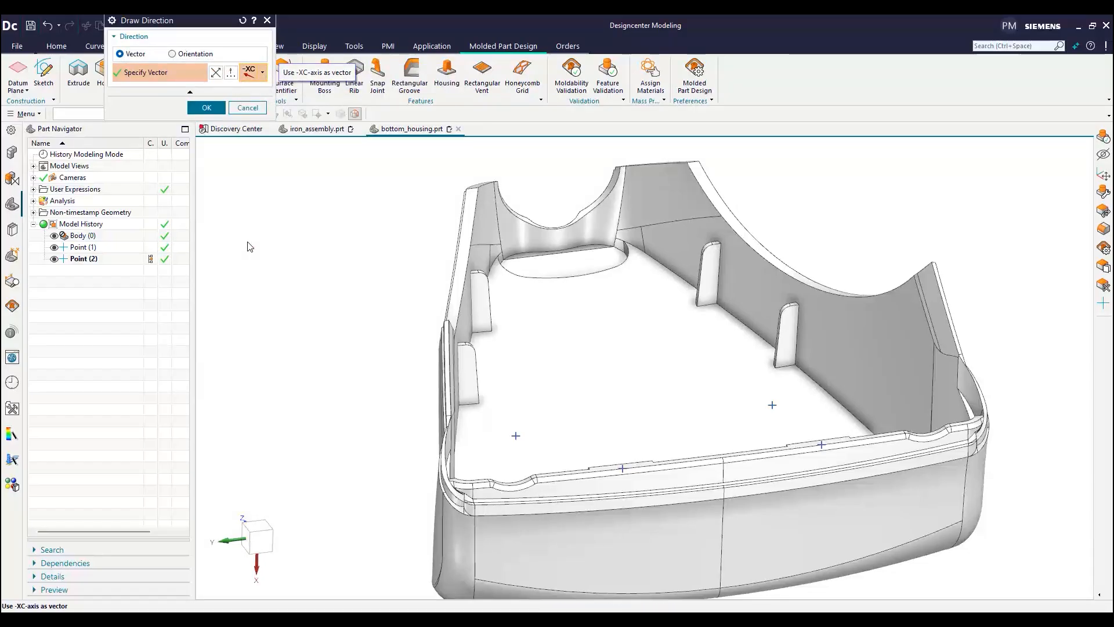
{"action": "left_click", "coordinate": [207, 108]}
Review the rib validation checks in the Molded Part Design preferences
{"action": "left_click", "coordinate": [695, 73]}
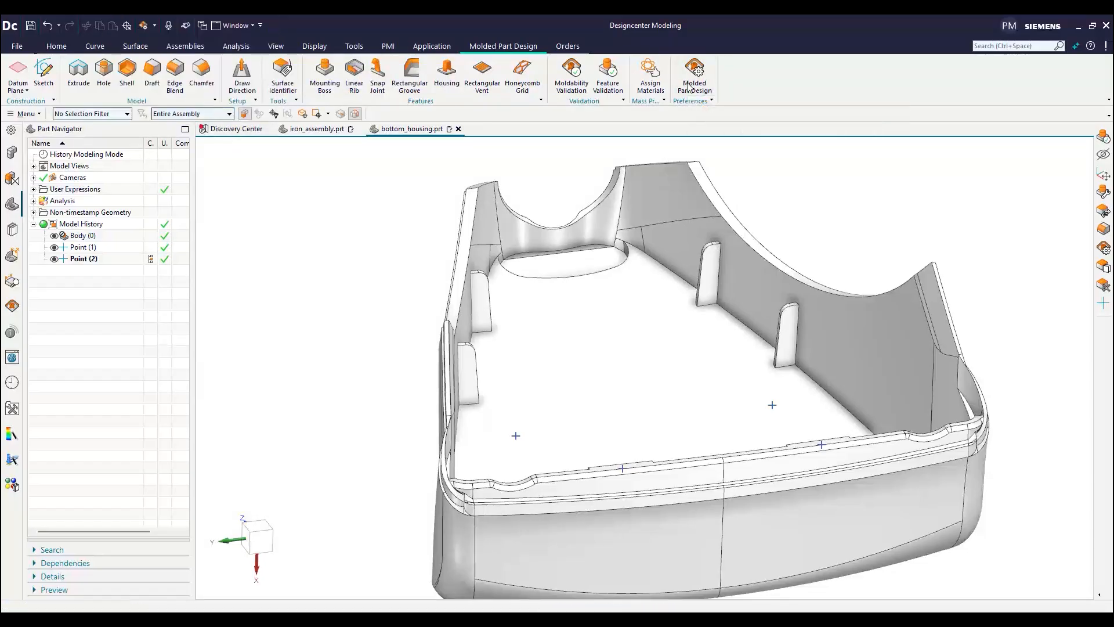
{"action": "left_click", "coordinate": [119, 80]}
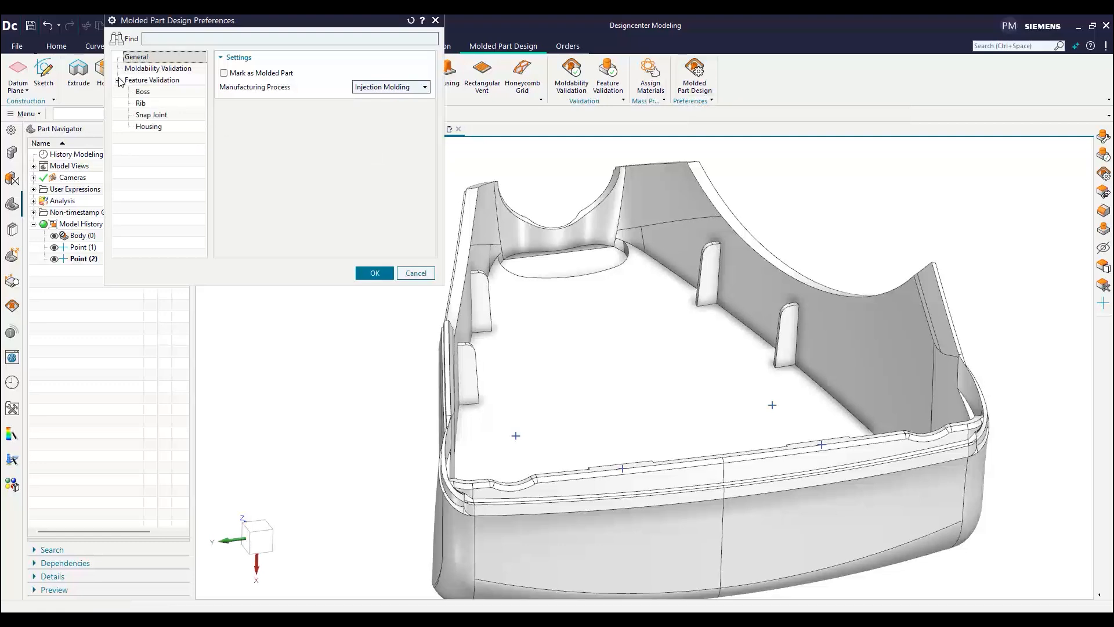
{"action": "left_click", "coordinate": [142, 103]}
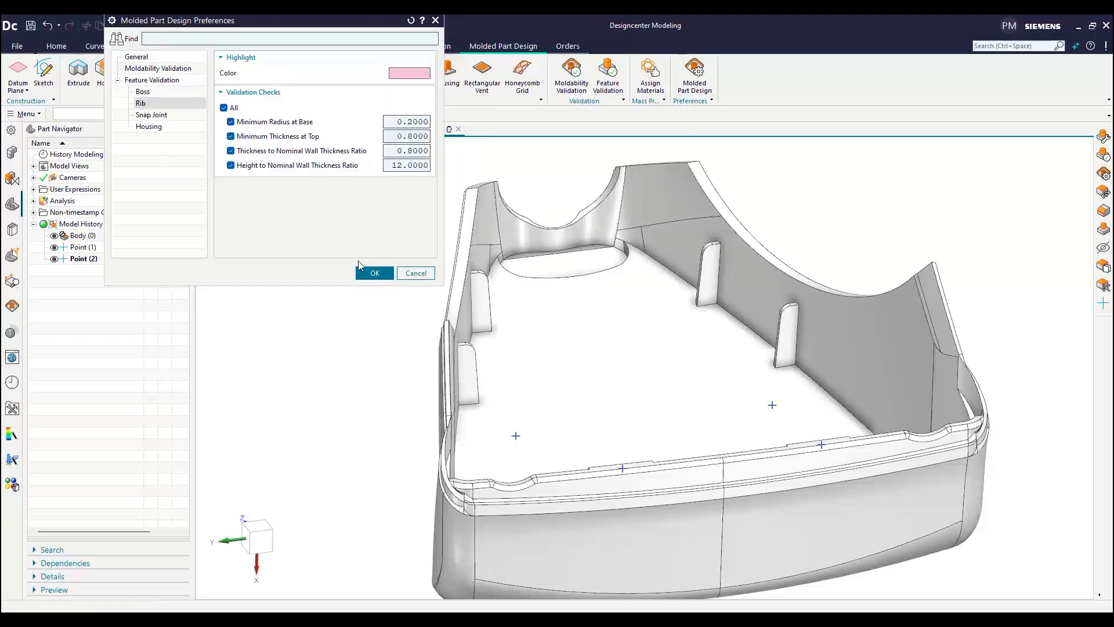
{"action": "left_click", "coordinate": [374, 273]}
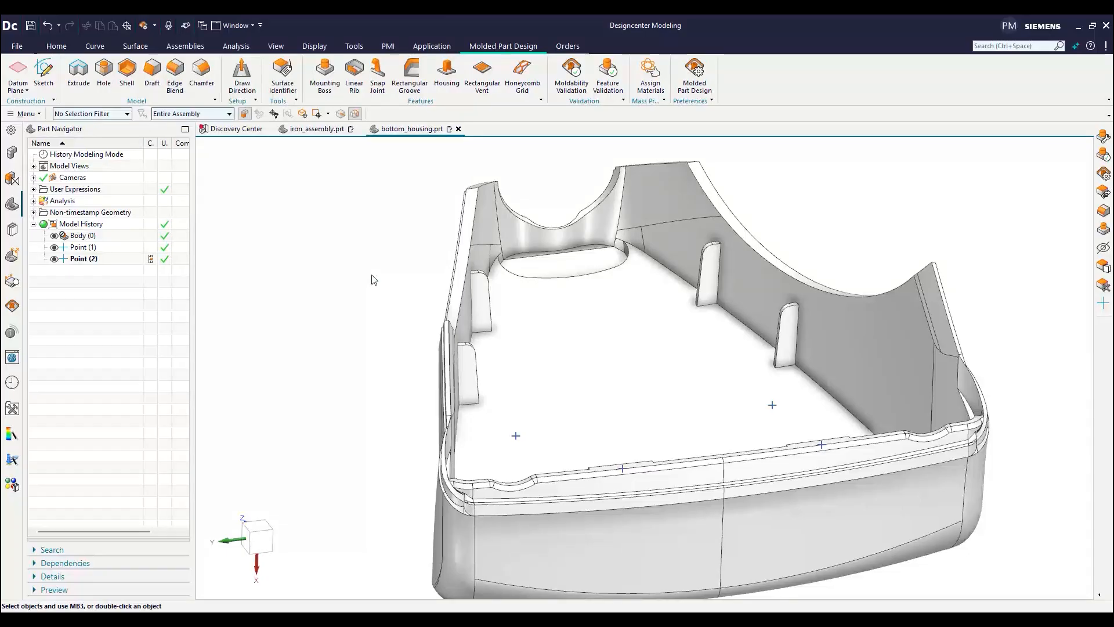
Run Feature Validation on the housing and examine the Rib 1 checks and the hint for minimum radius at base
{"action": "left_click", "coordinate": [607, 87]}
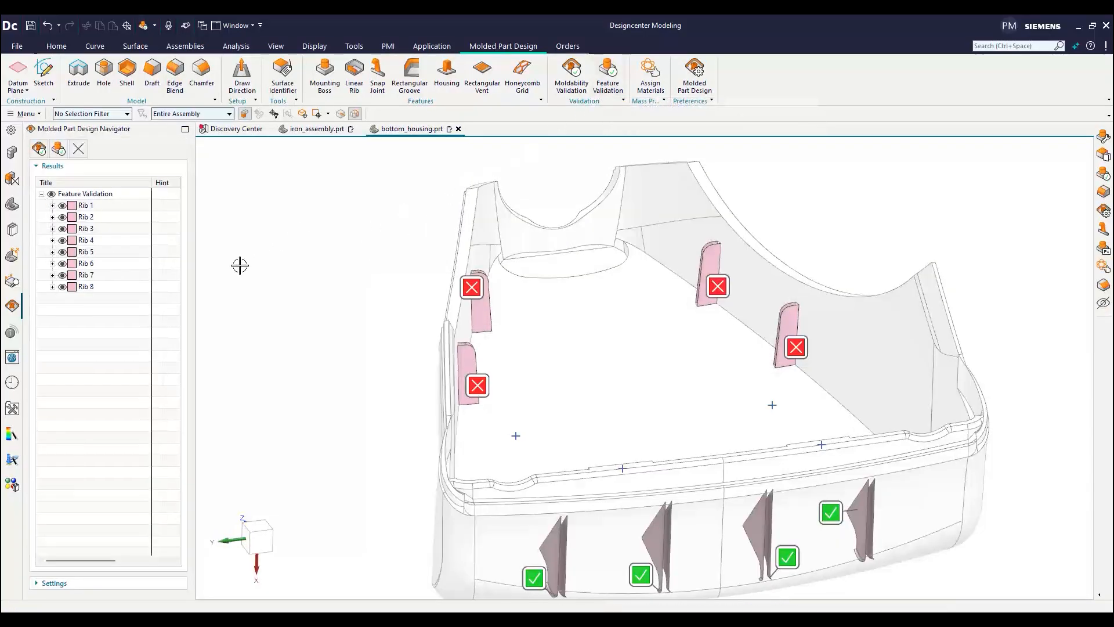
{"action": "left_click_drag", "start_coordinate": [191, 274], "coordinate": [314, 277]}
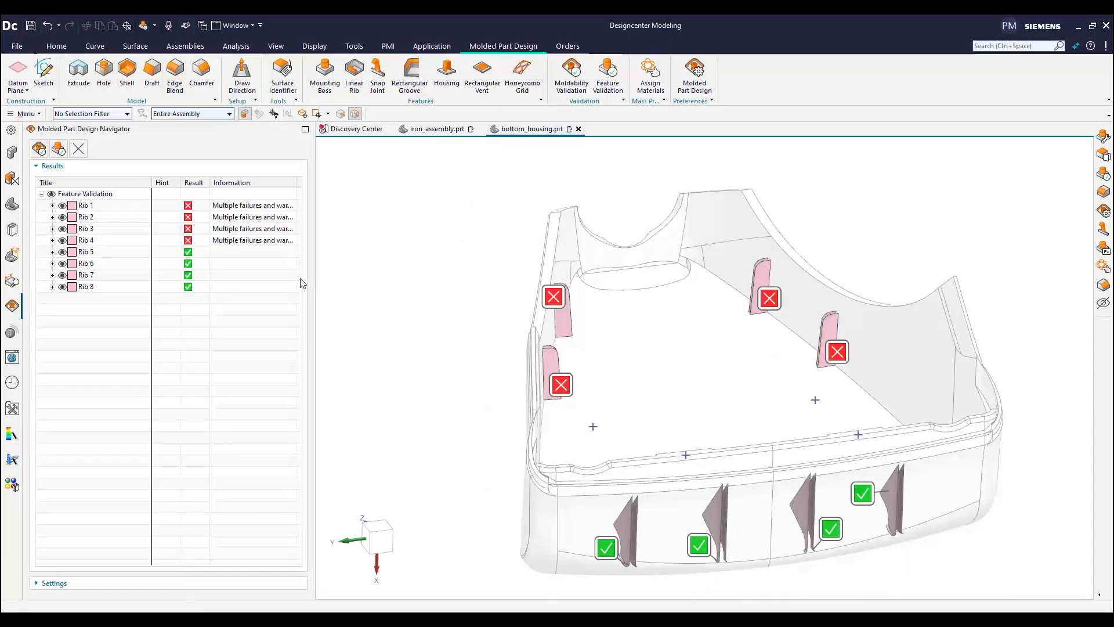
{"action": "left_click", "coordinate": [53, 205]}
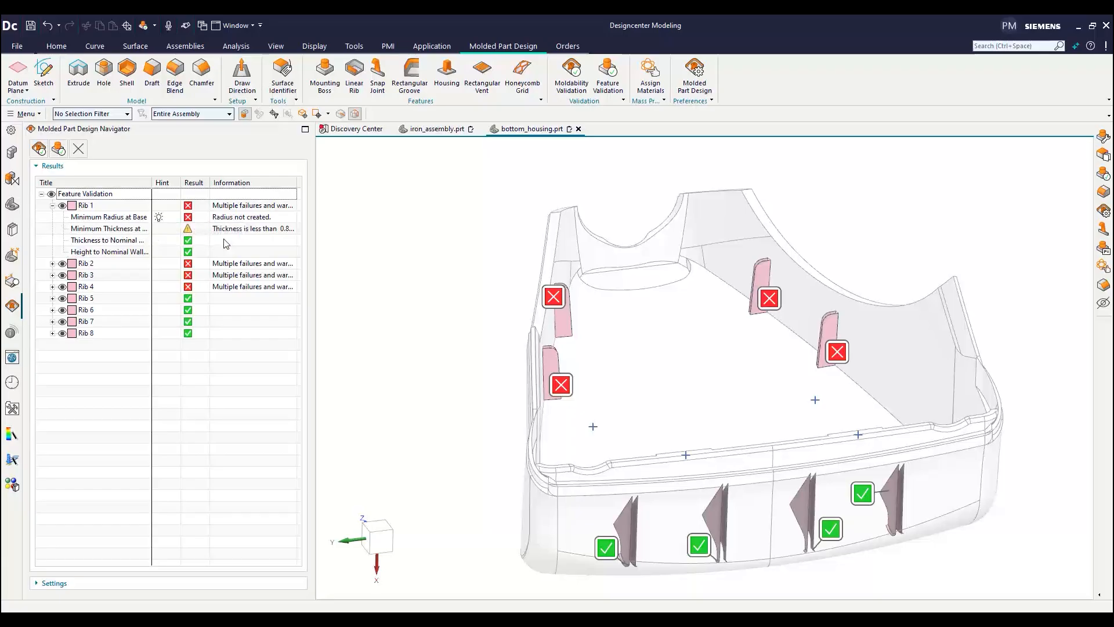
{"action": "left_click", "coordinate": [159, 218]}
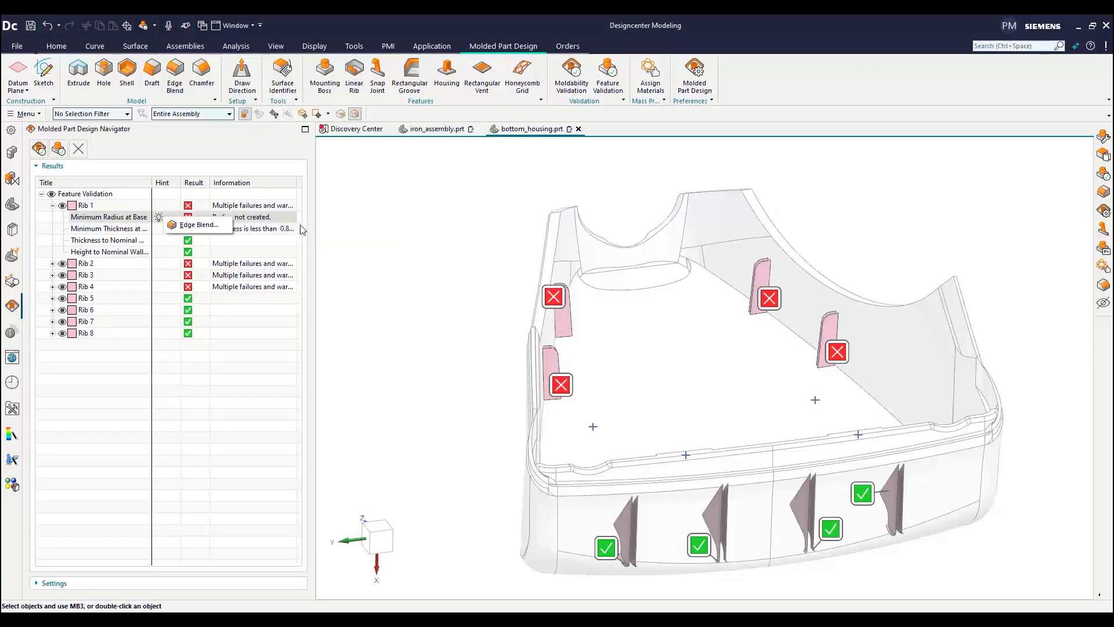
Examine the detailed validation report for Rib 1 in an enlarged information window, and close it
{"action": "right_click", "coordinate": [197, 205]}
{"action": "left_click", "coordinate": [243, 216]}
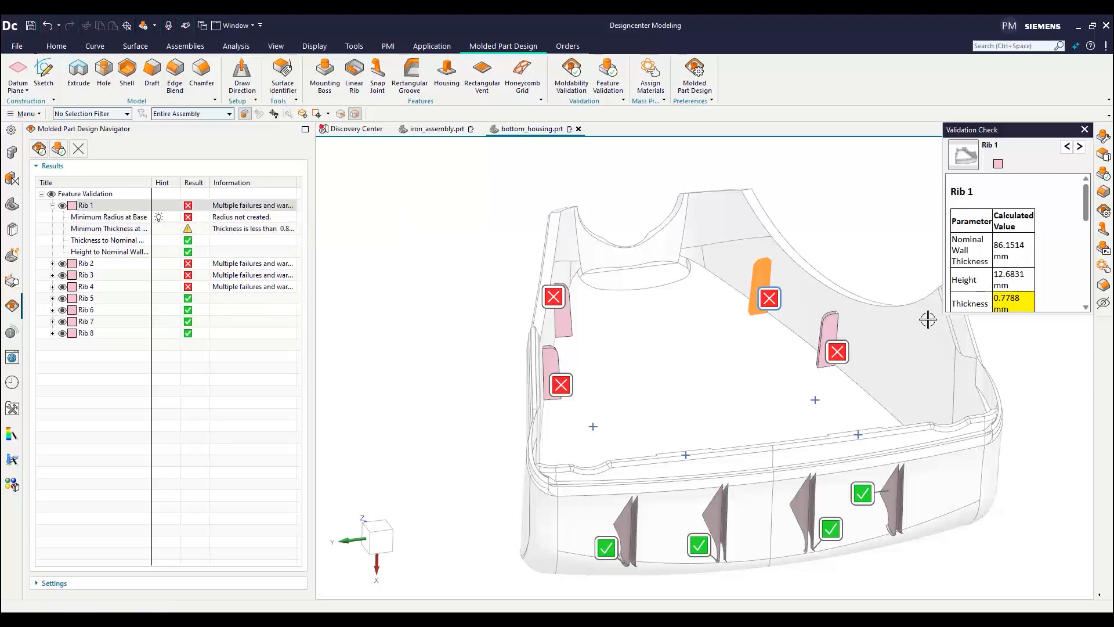
{"action": "left_click_drag", "start_coordinate": [946, 313], "coordinate": [950, 544]}
{"action": "left_click_drag", "start_coordinate": [943, 506], "coordinate": [759, 501]}
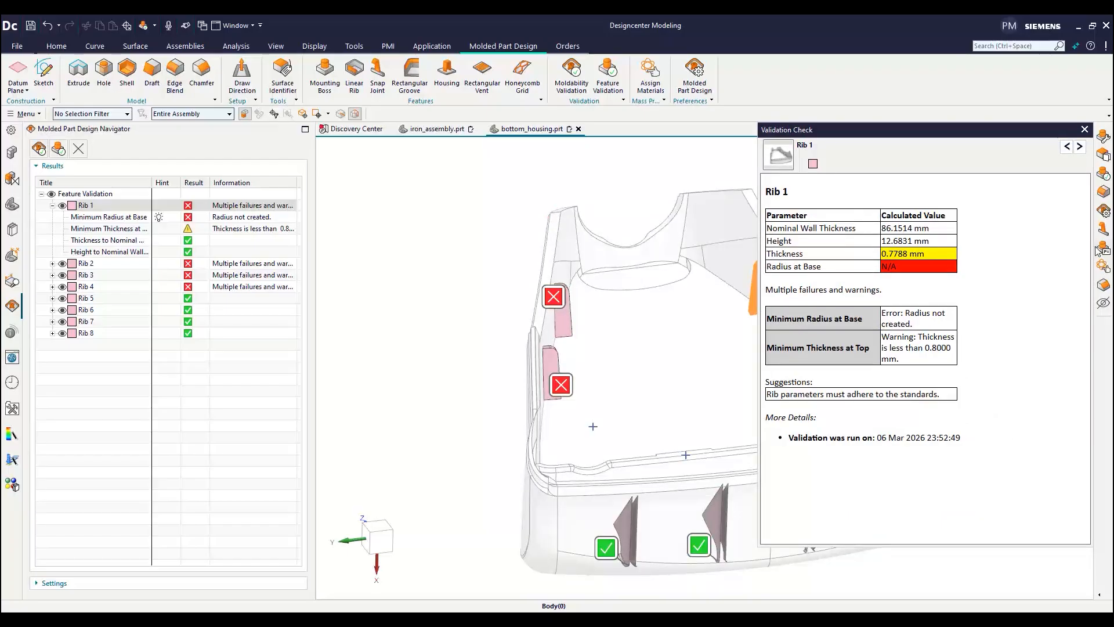
{"action": "left_click", "coordinate": [1085, 130]}
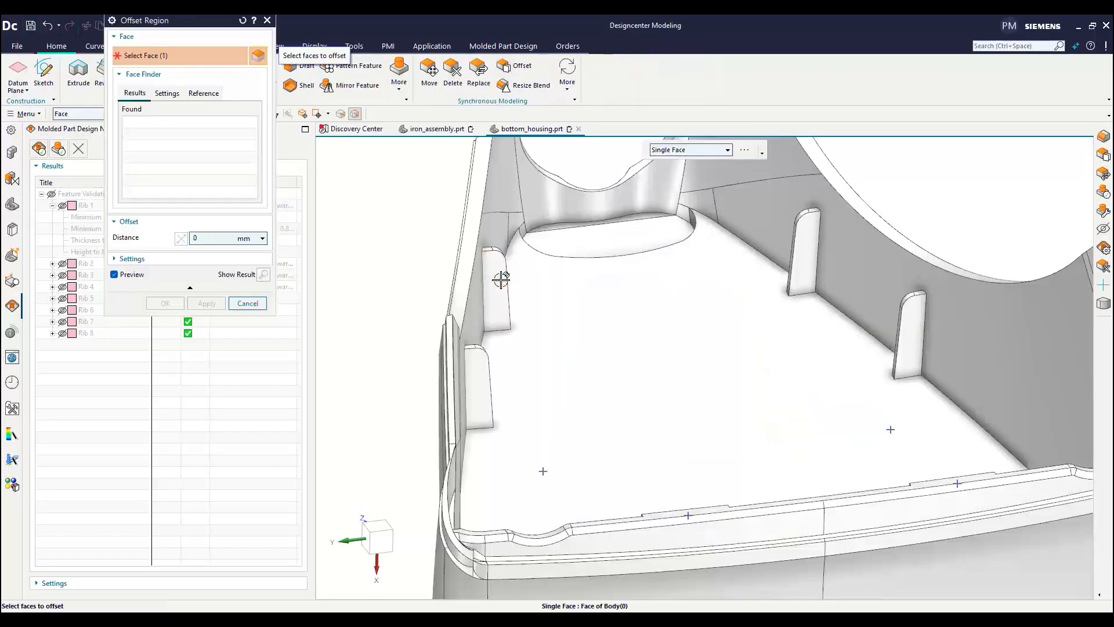
Offset one side face of each of the four inner wall ribs by 0.4 mm with Offset Region
{"action": "left_click", "coordinate": [501, 280]}
{"action": "left_click", "coordinate": [483, 378]}
{"action": "left_click", "coordinate": [909, 337]}
{"action": "left_click", "coordinate": [806, 252]}
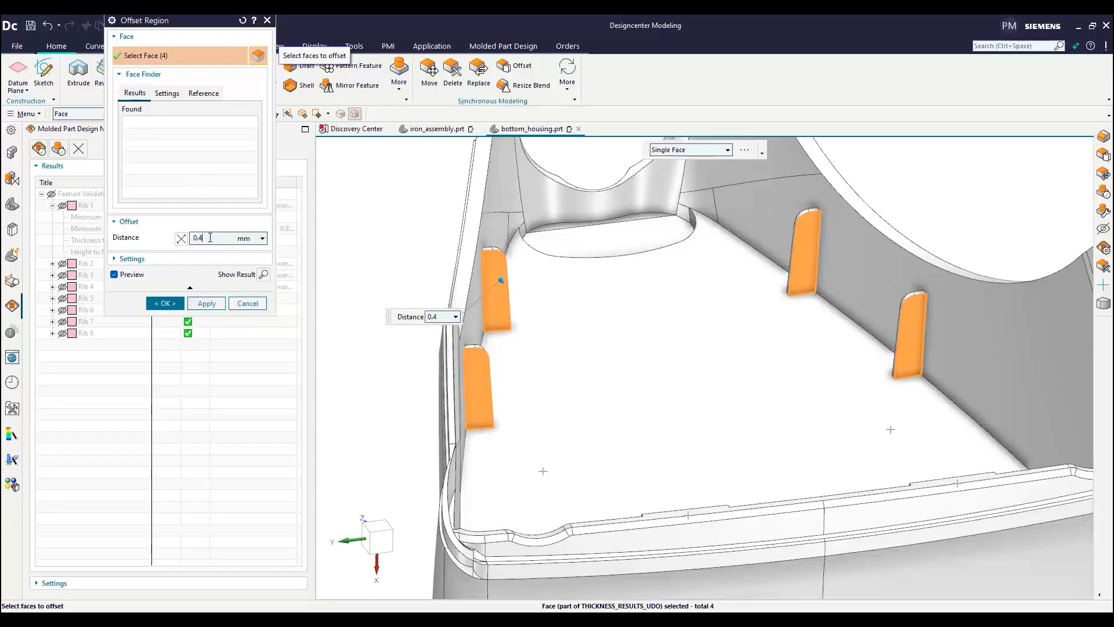
{"action": "left_click", "coordinate": [166, 301]}
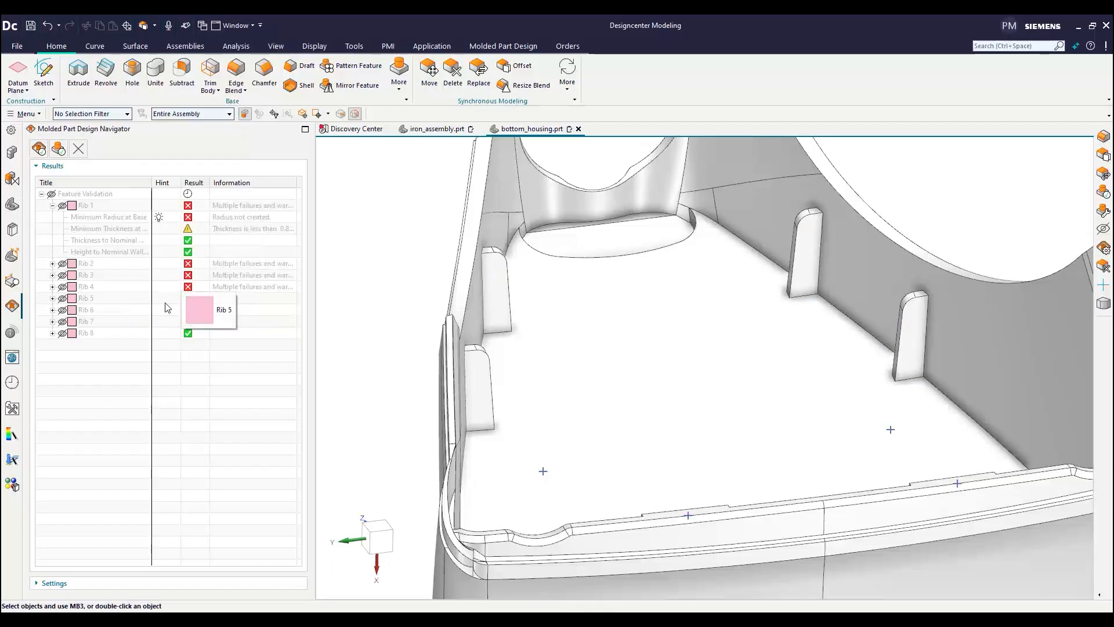
Blend the long outer edges of the four inner wall ribs with a 0.1 mm radius, including the predicted matching edges
{"action": "left_click", "coordinate": [235, 71]}
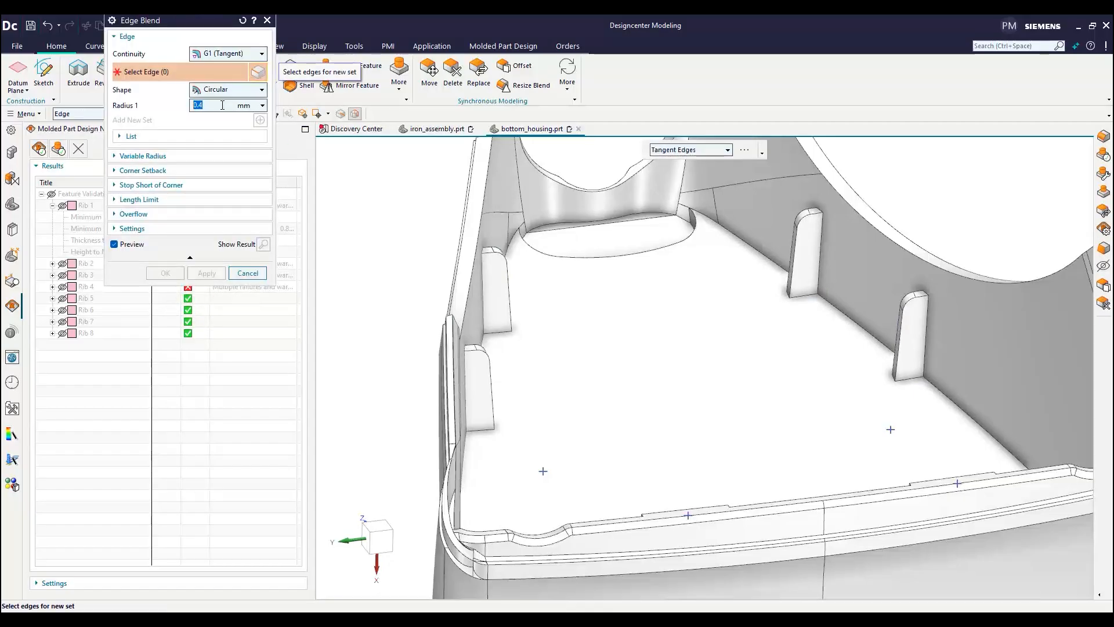
{"action": "left_click", "coordinate": [796, 255]}
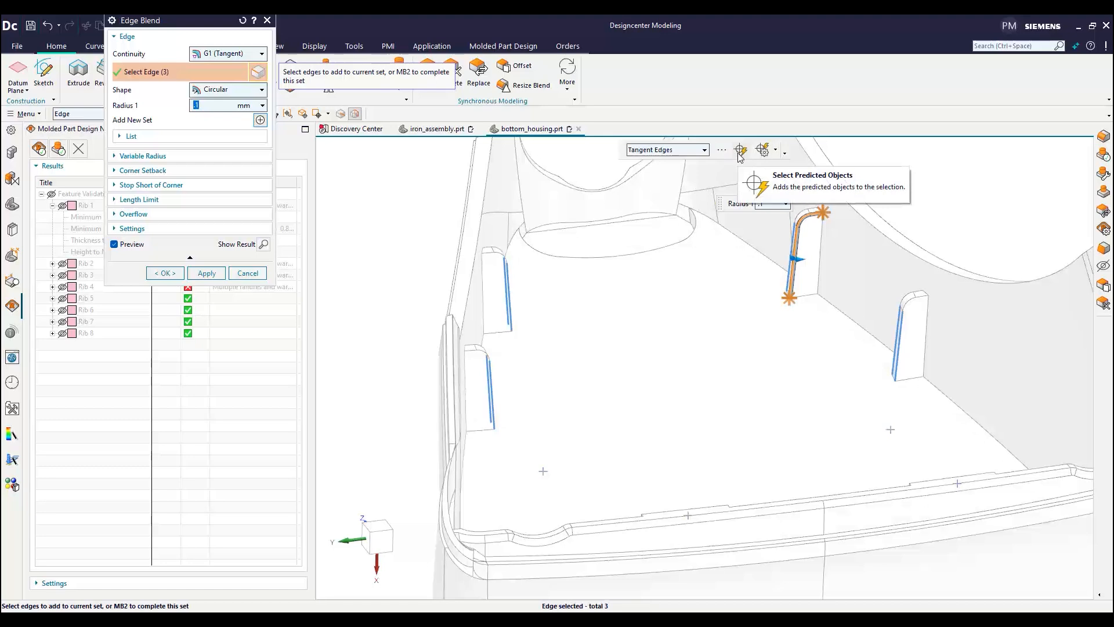
{"action": "left_click", "coordinate": [740, 150]}
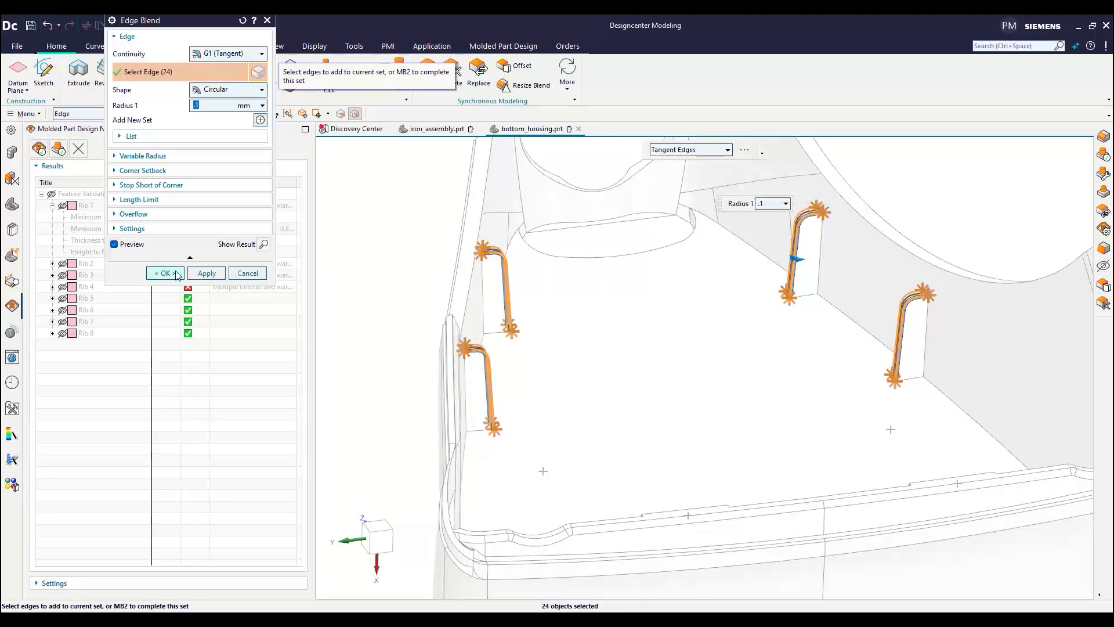
{"action": "left_click", "coordinate": [176, 275]}
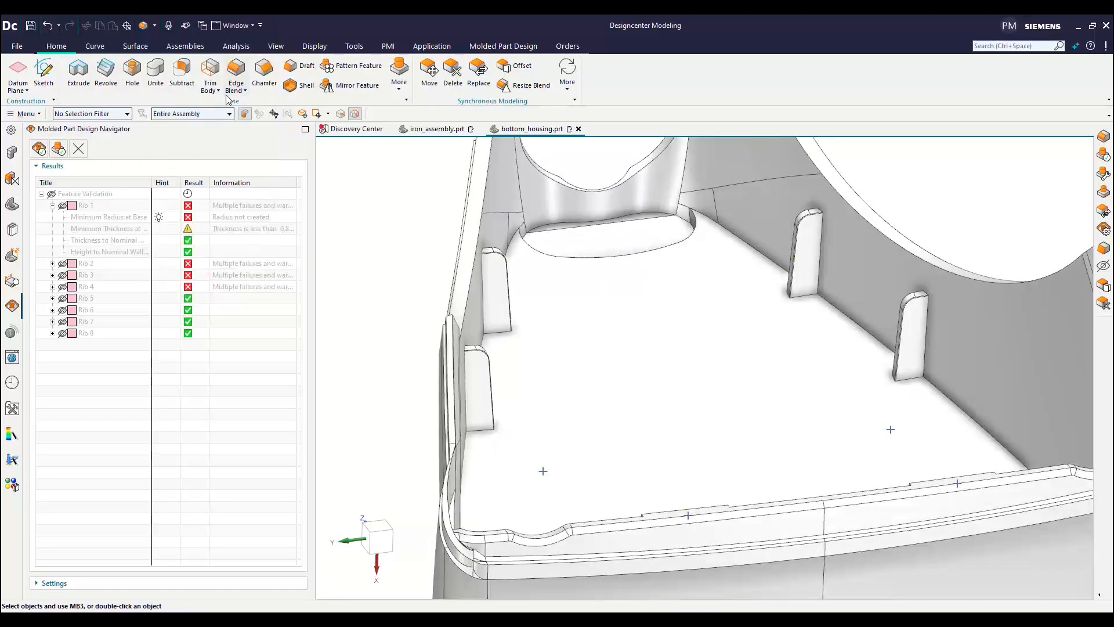
Blend the base edges of the four inner wall ribs with a 0.4 mm radius and update the out-of-date feature validation
{"action": "left_click", "coordinate": [889, 378]}
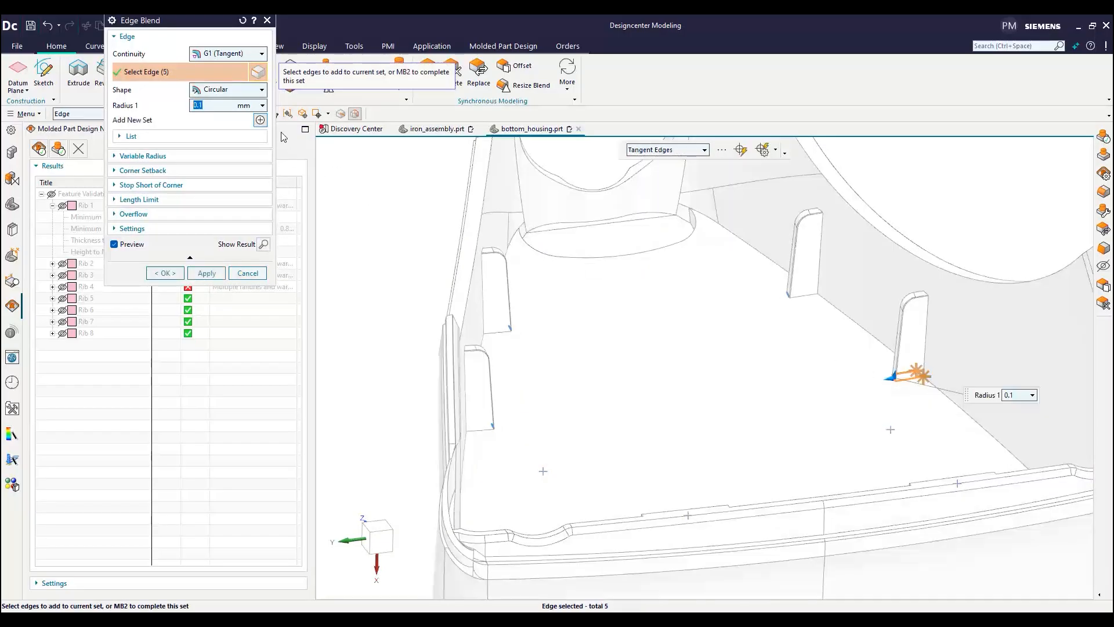
{"action": "type", "text": ".4"}
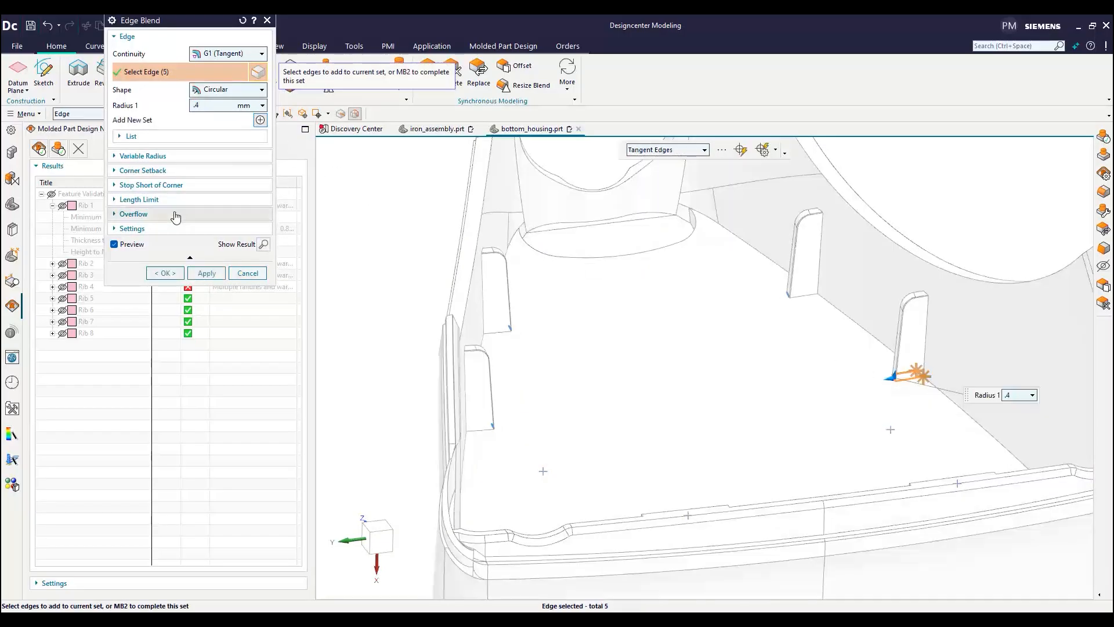
{"action": "left_click", "coordinate": [744, 152]}
{"action": "left_click", "coordinate": [159, 275]}
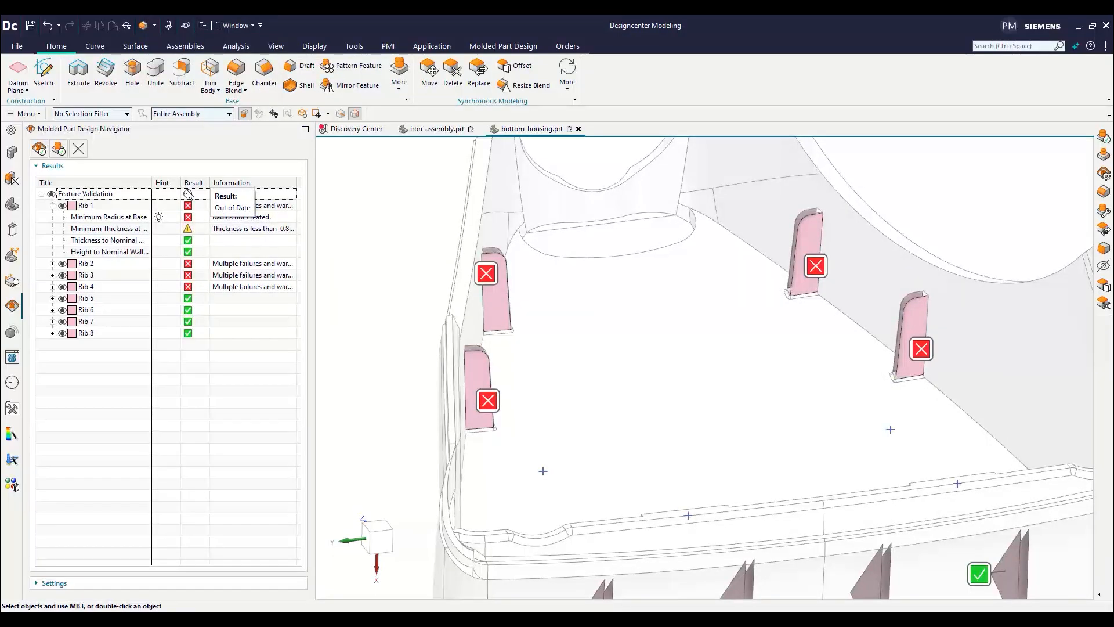
{"action": "left_click", "coordinate": [189, 195]}
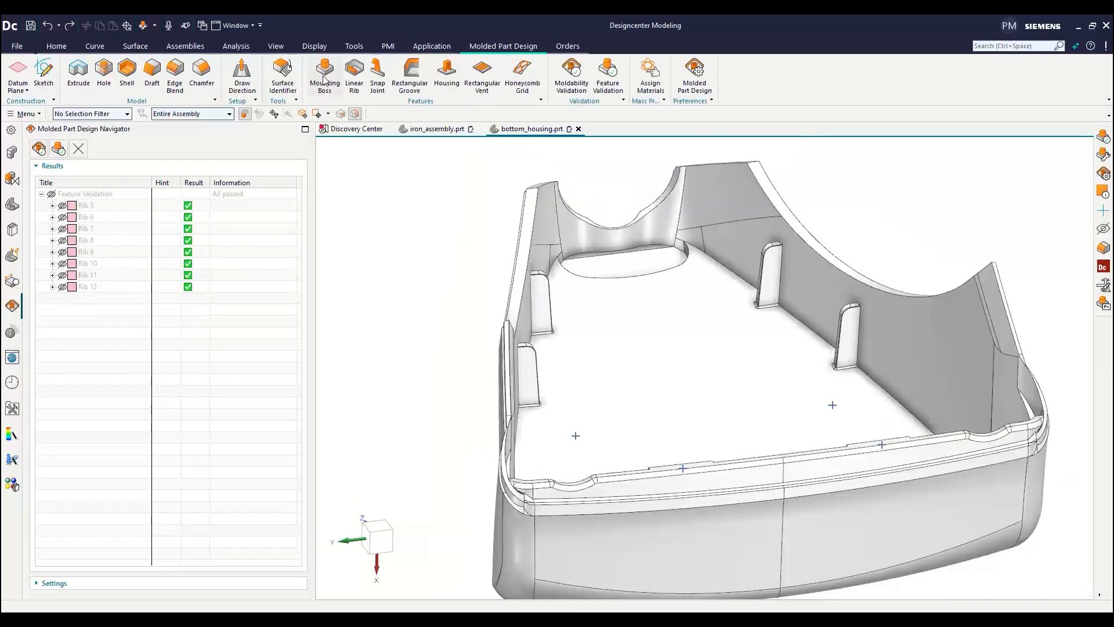
Create mounting bosses 12.4 mm in diameter and 17 mm high at the two housing floor points, including four ribs at 90° pitch
{"action": "left_click", "coordinate": [324, 80]}
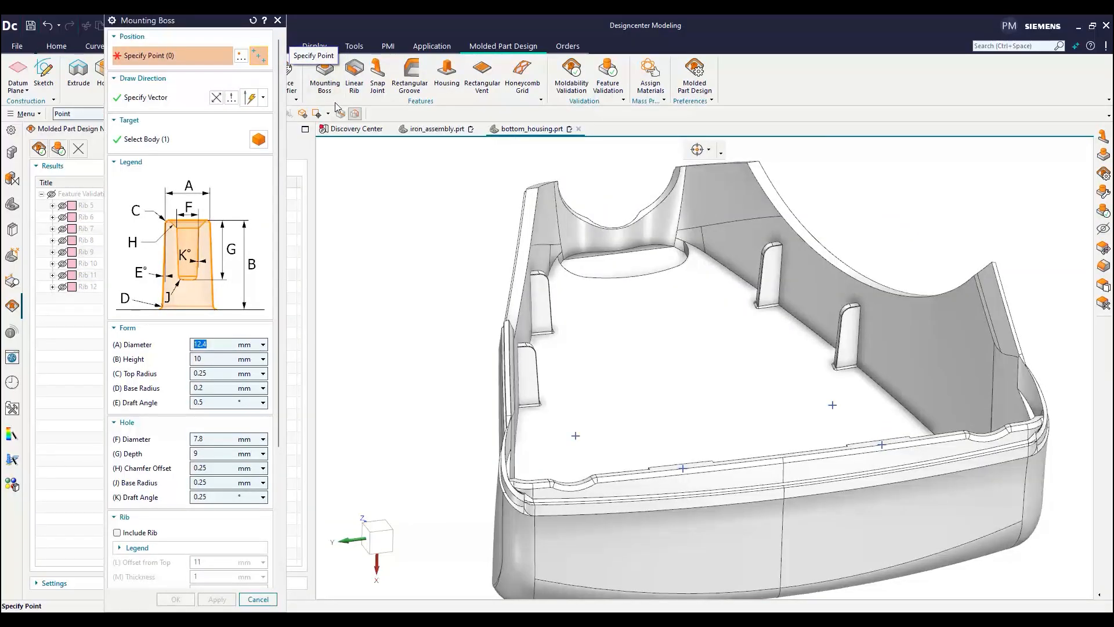
{"action": "left_click", "coordinate": [576, 436]}
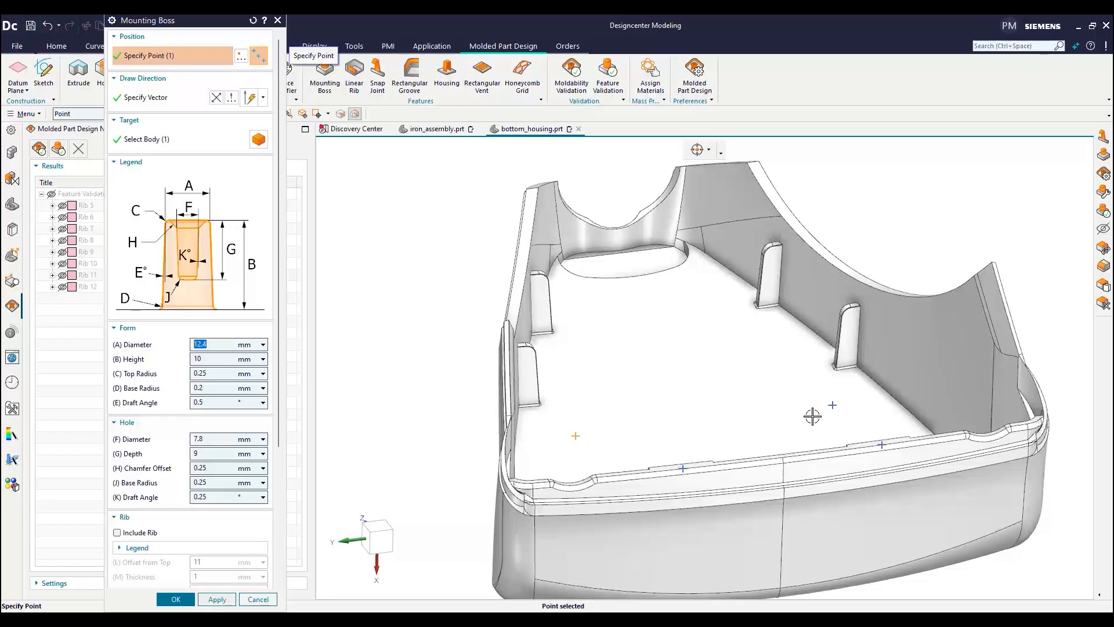
{"action": "left_click", "coordinate": [832, 405]}
{"action": "left_click", "coordinate": [117, 533]}
{"action": "scroll", "coordinate": [139, 504], "scroll_direction": "down", "scroll_amount": 2}
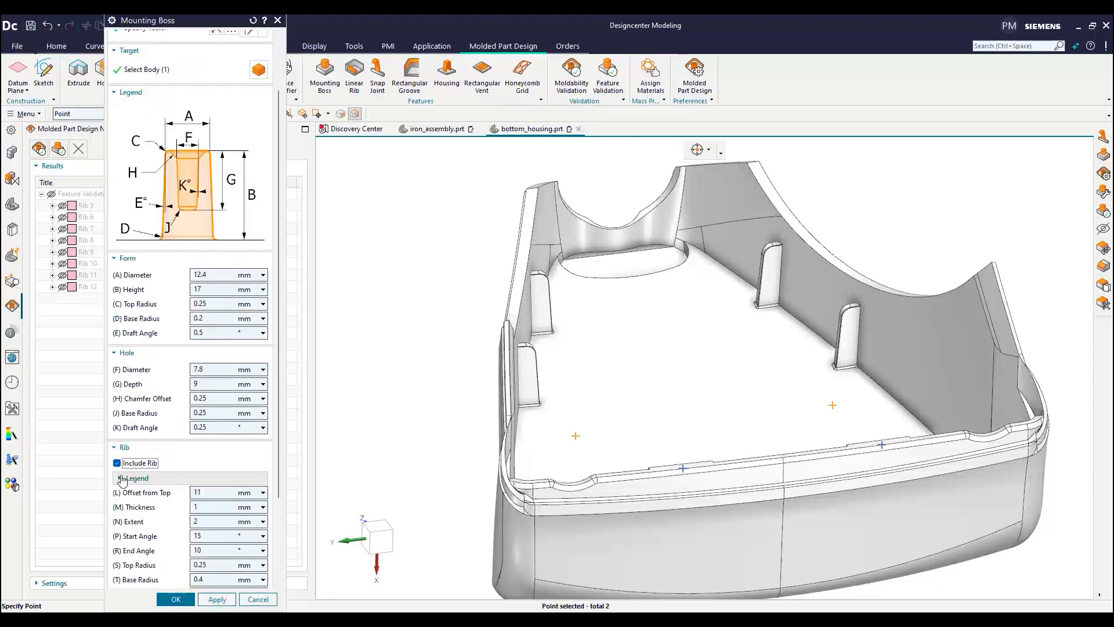
{"action": "left_click", "coordinate": [121, 479]}
{"action": "scroll", "coordinate": [173, 429], "scroll_direction": "down", "scroll_amount": 5}
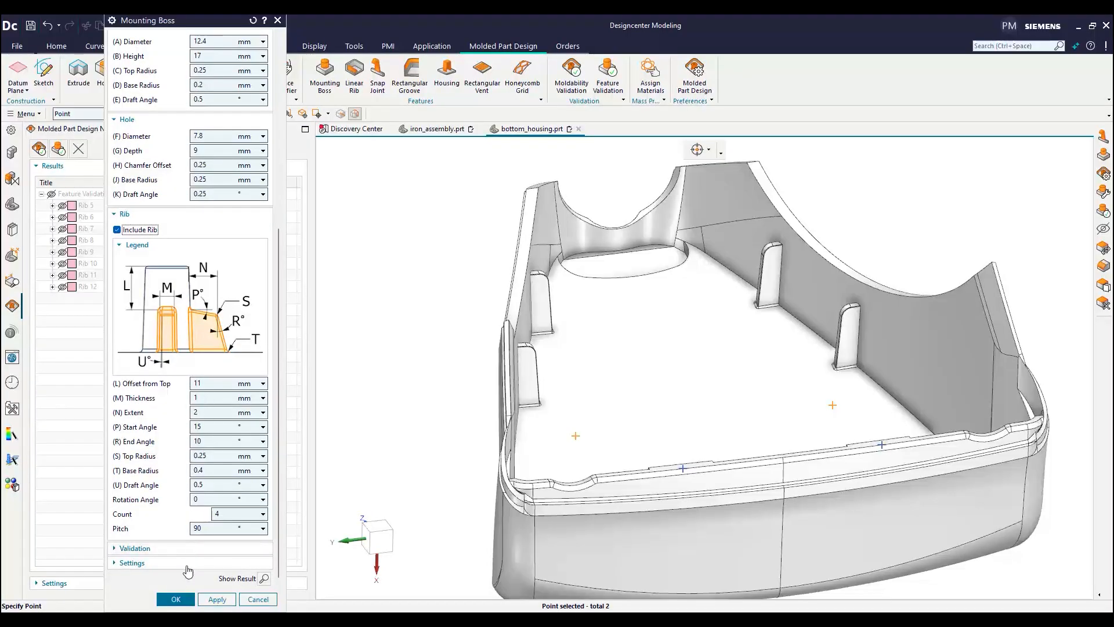
{"action": "left_click", "coordinate": [173, 599]}
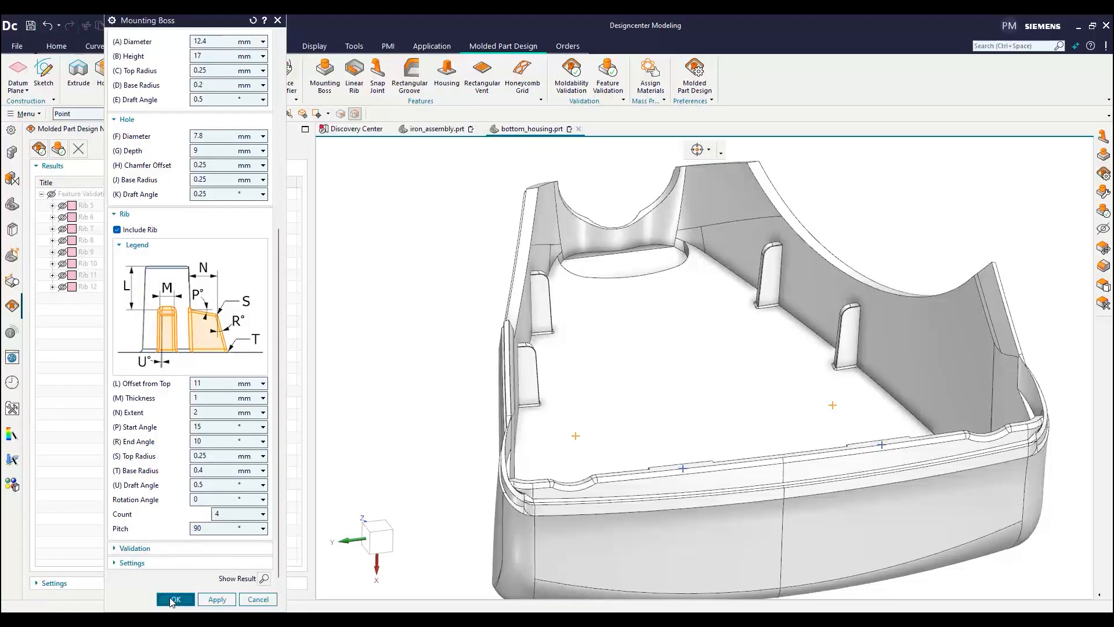
{"action": "mouse_move", "coordinate": [433, 286]}
{"action": "middle_mouse_down"}
{"action": "mouse_move", "coordinate": [438, 348]}
{"action": "mouse_move", "coordinate": [430, 284]}
{"action": "middle_mouse_up"}
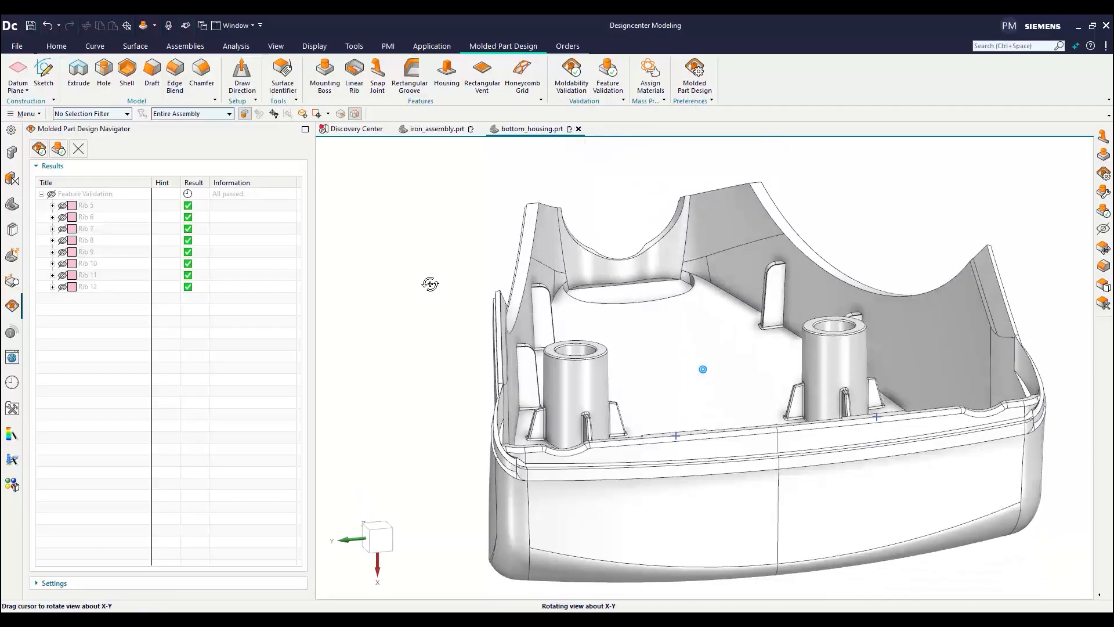
Create two snap joints 5 mm high at the two rim points, oriented perpendicular to the rim wall
{"action": "left_click", "coordinate": [377, 85]}
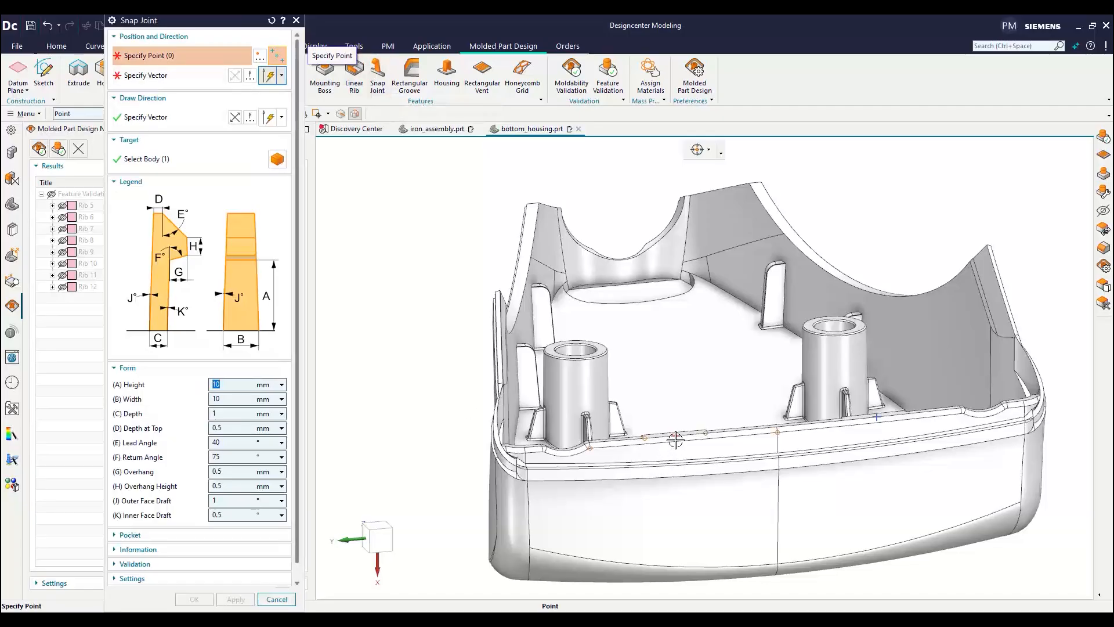
{"action": "left_click", "coordinate": [675, 436]}
{"action": "left_click", "coordinate": [880, 419]}
{"action": "left_click", "coordinate": [140, 78]}
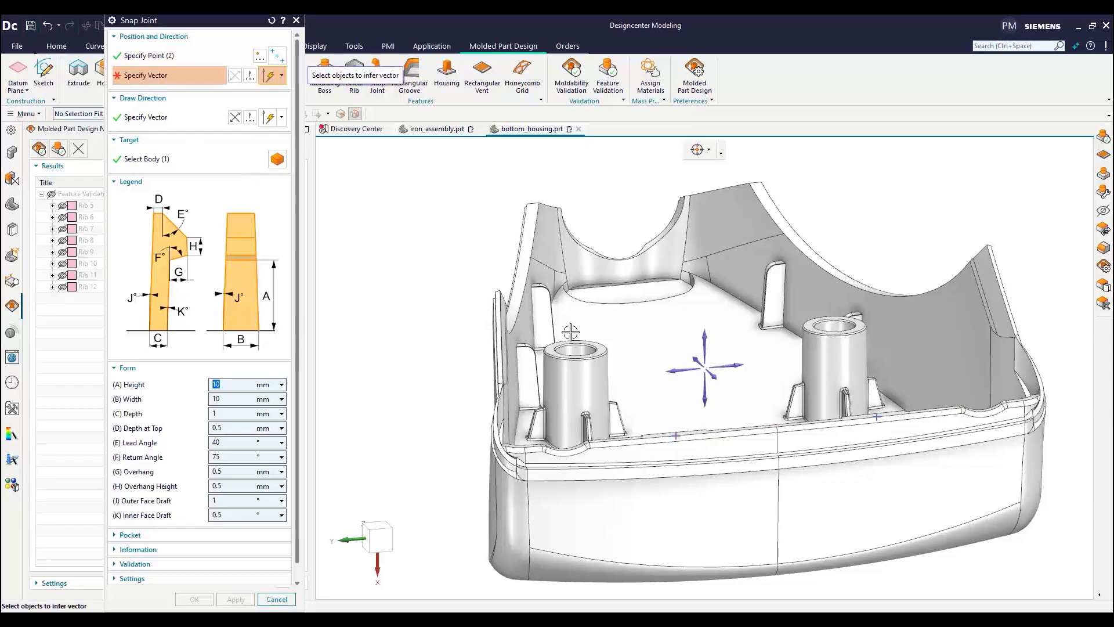
{"action": "left_click", "coordinate": [705, 389]}
{"action": "type", "text": "5"}
{"action": "left_click", "coordinate": [196, 599]}
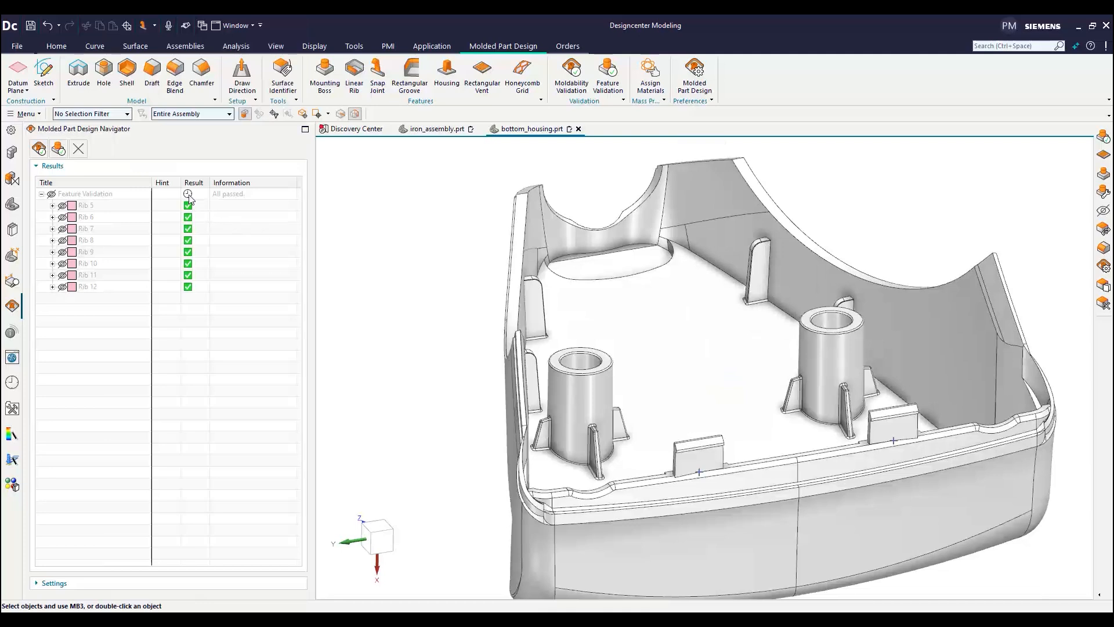
Update the out-of-date feature validation and set the base radius of both mounting bosses to 0.8 mm
{"action": "left_click", "coordinate": [189, 195]}
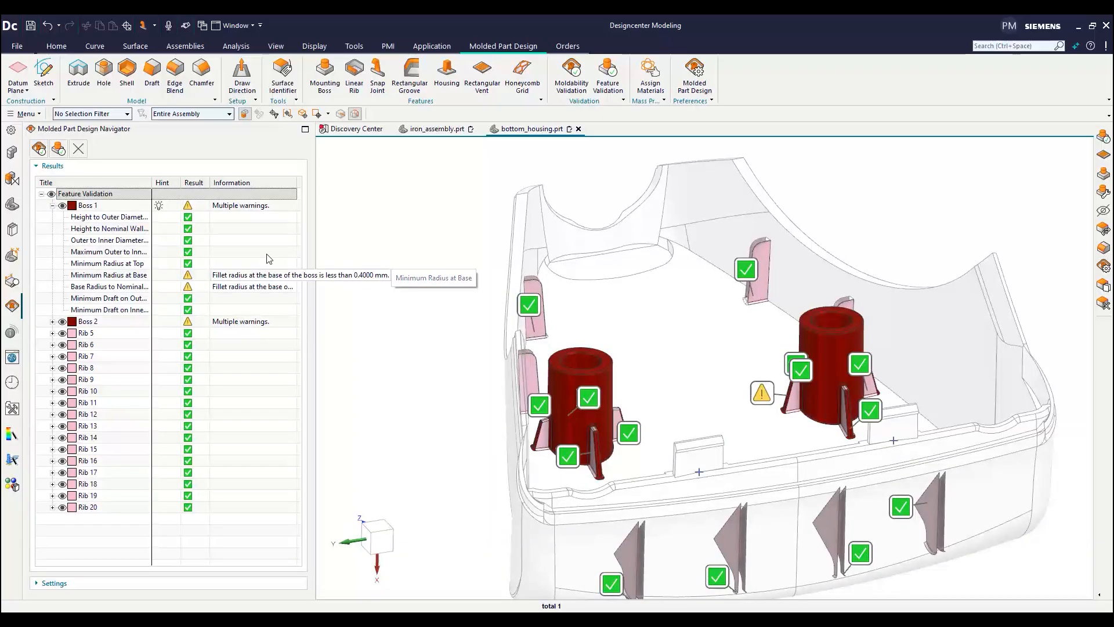
{"action": "double_click", "coordinate": [581, 360]}
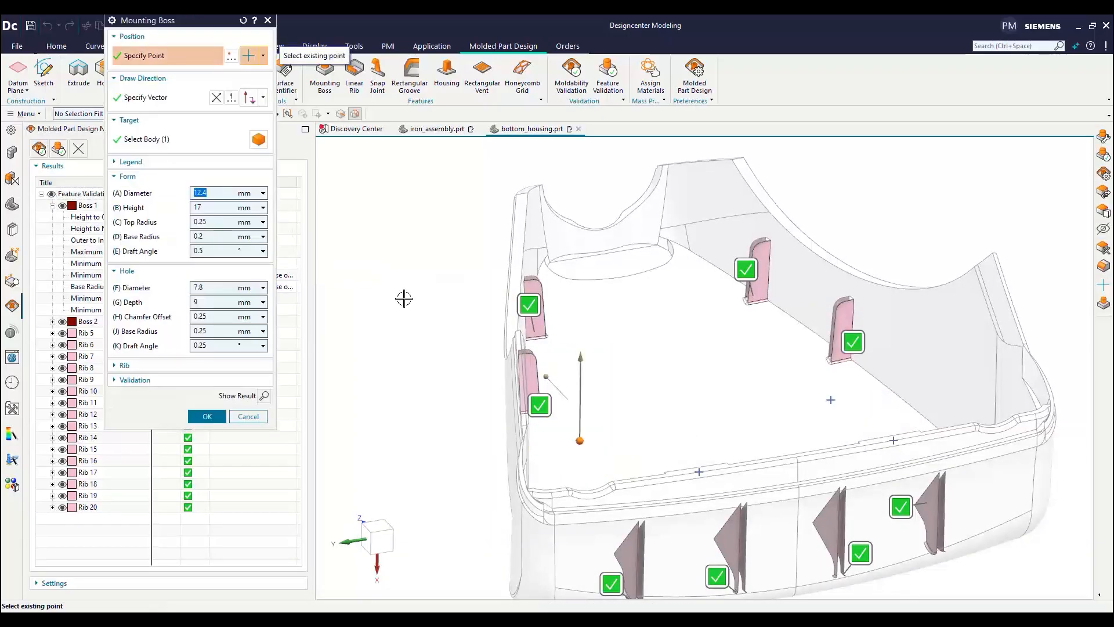
{"action": "left_click", "coordinate": [192, 239]}
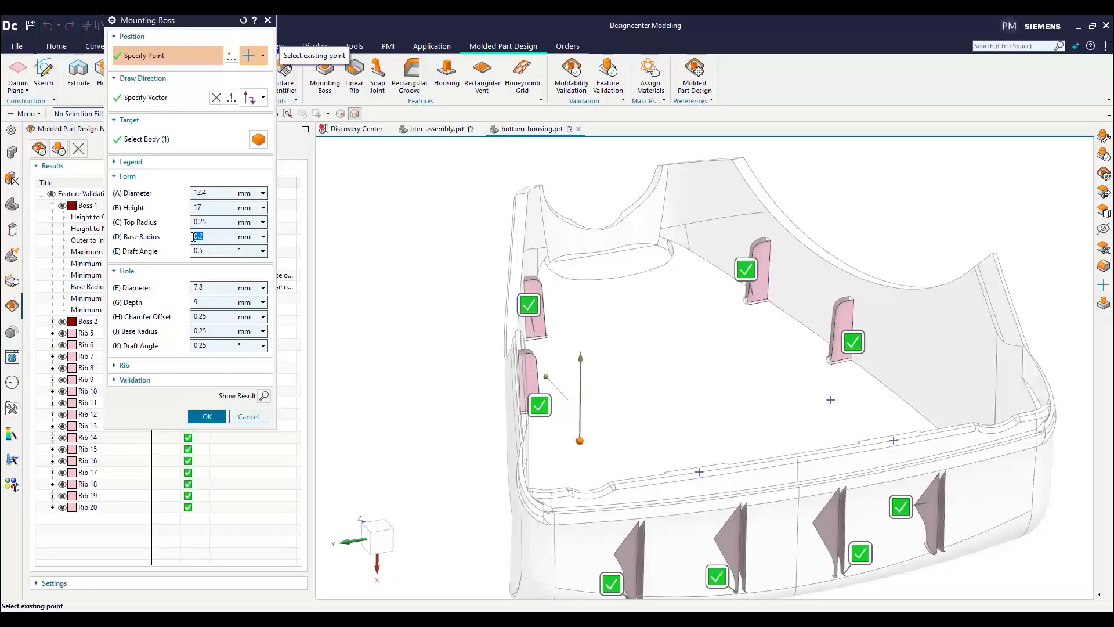
{"action": "left_click", "coordinate": [209, 416]}
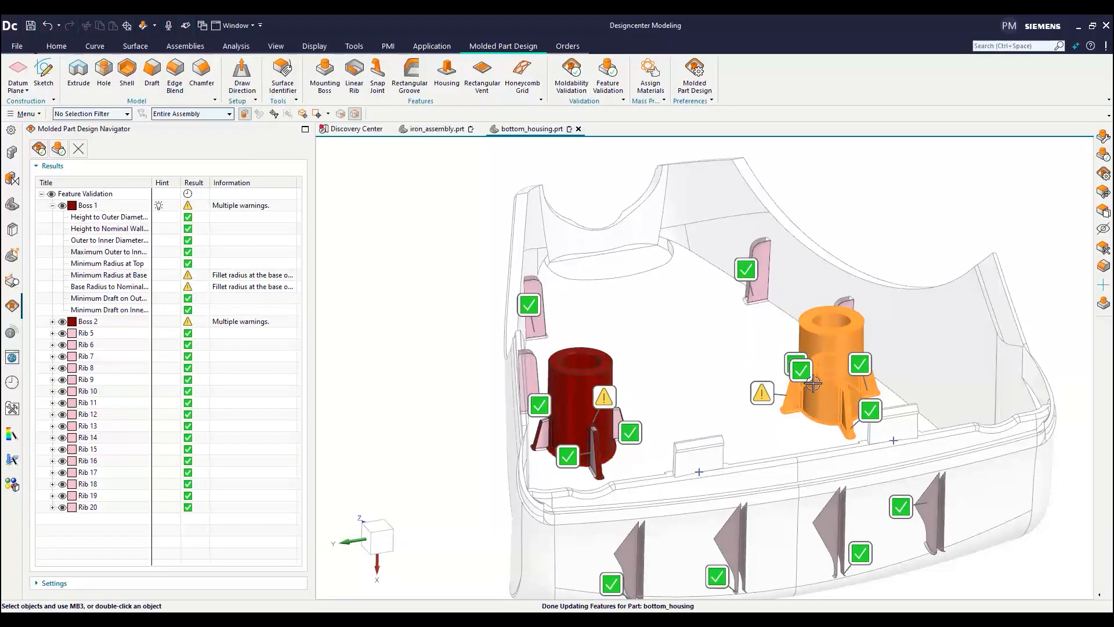
{"action": "double_click", "coordinate": [813, 383]}
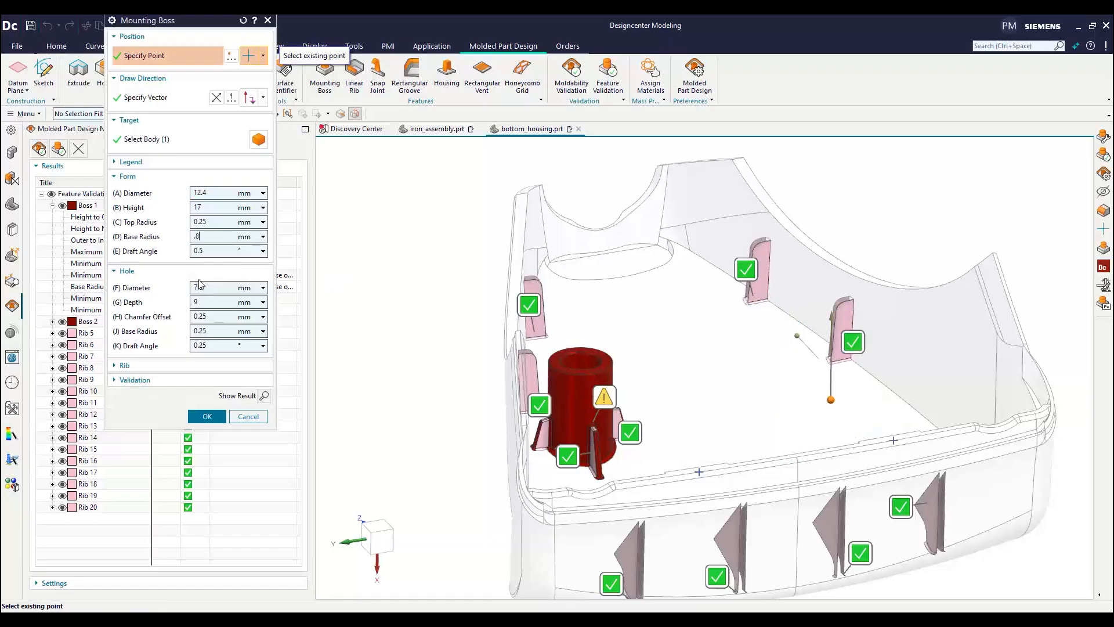
{"action": "left_click", "coordinate": [203, 416]}
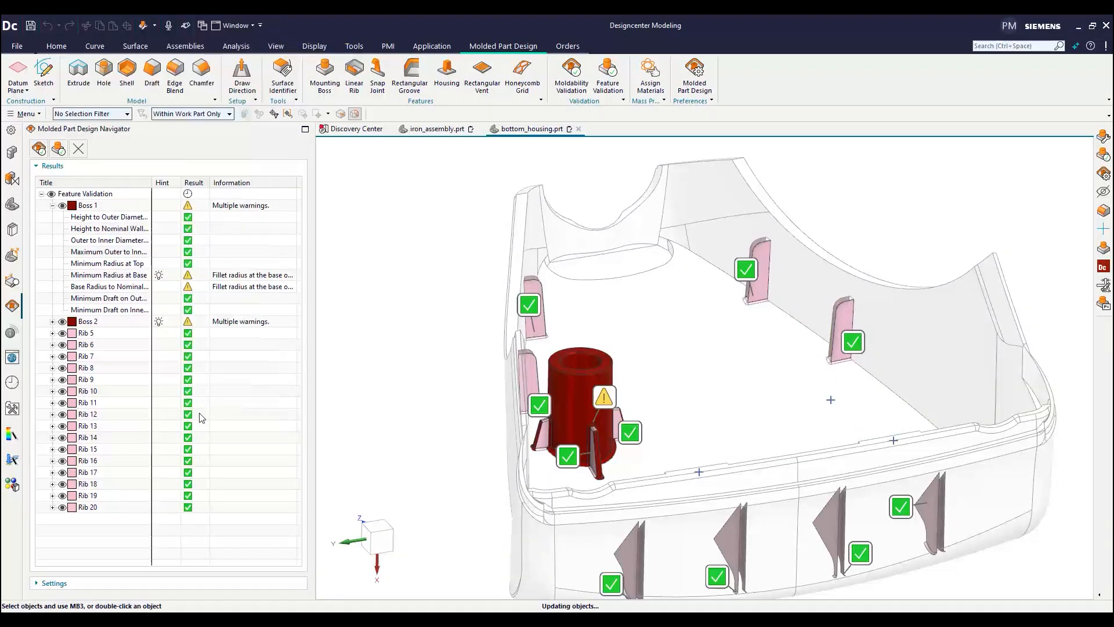
Update the individual validation results of Boss 1 and Boss 2
{"action": "right_click", "coordinate": [190, 206]}
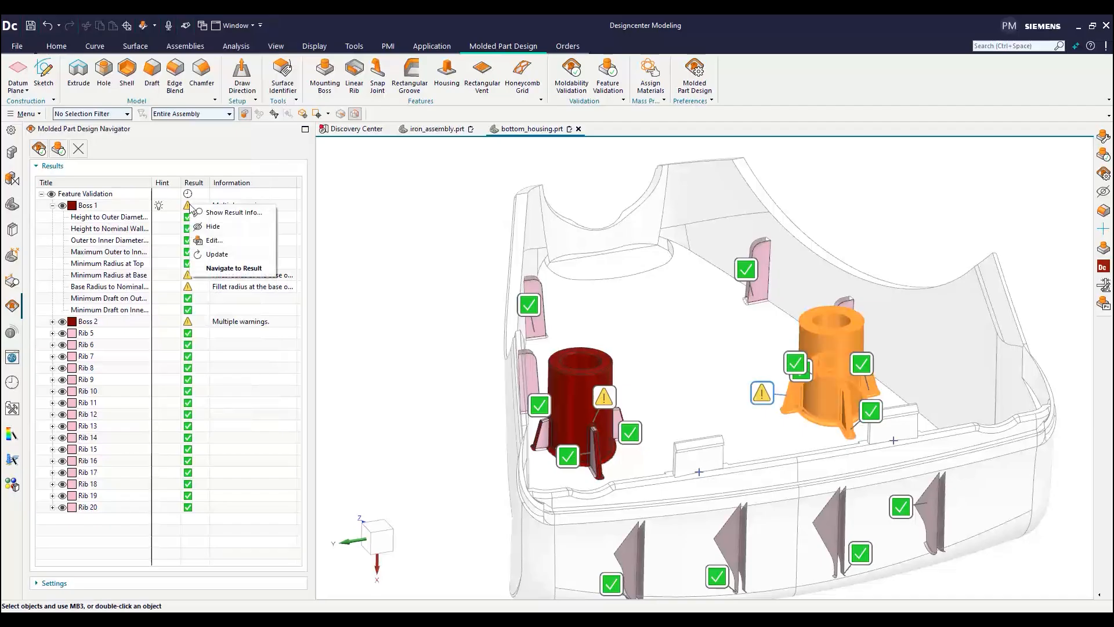
{"action": "left_click", "coordinate": [214, 254]}
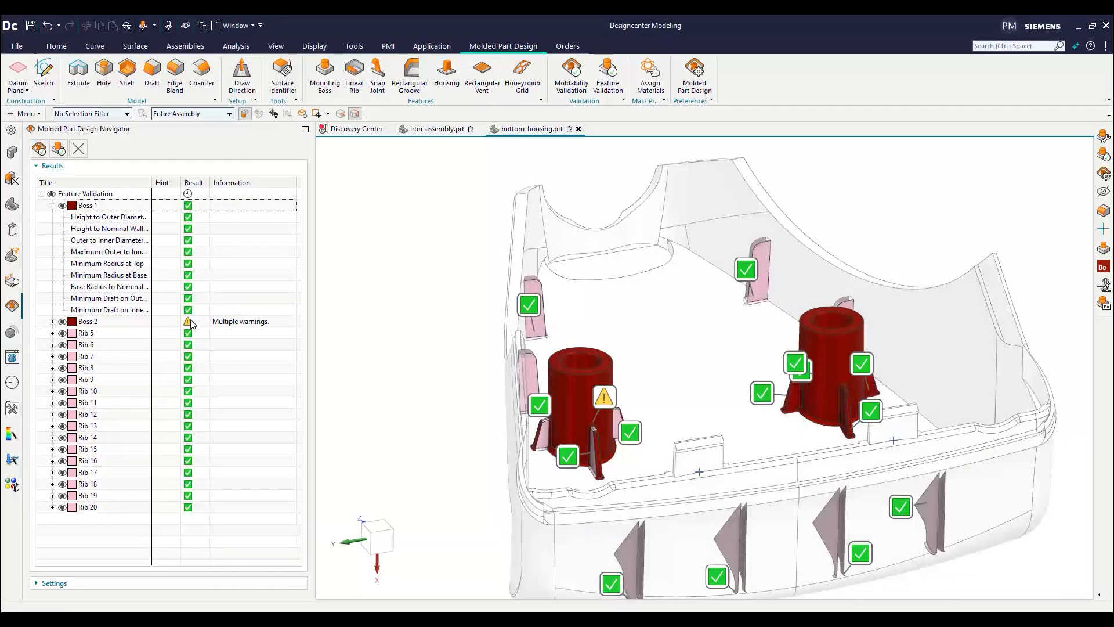
{"action": "right_click", "coordinate": [191, 323]}
{"action": "left_click", "coordinate": [207, 357]}
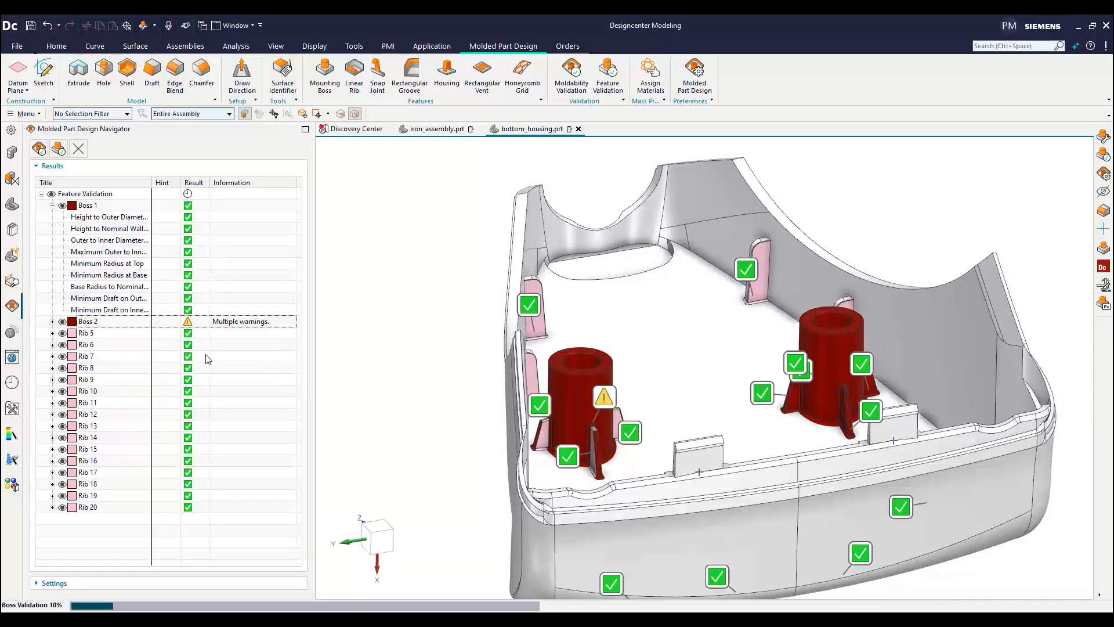
Configure a counterbored ISO screw clearance hole for an M4 Pan Head, 7045 screw with Normal (H13) fit, a neck chamfer and no end chamfer
{"action": "middle_click_drag", "start_coordinate": [624, 351], "coordinate": [757, 333]}
{"action": "left_click", "coordinate": [129, 72]}
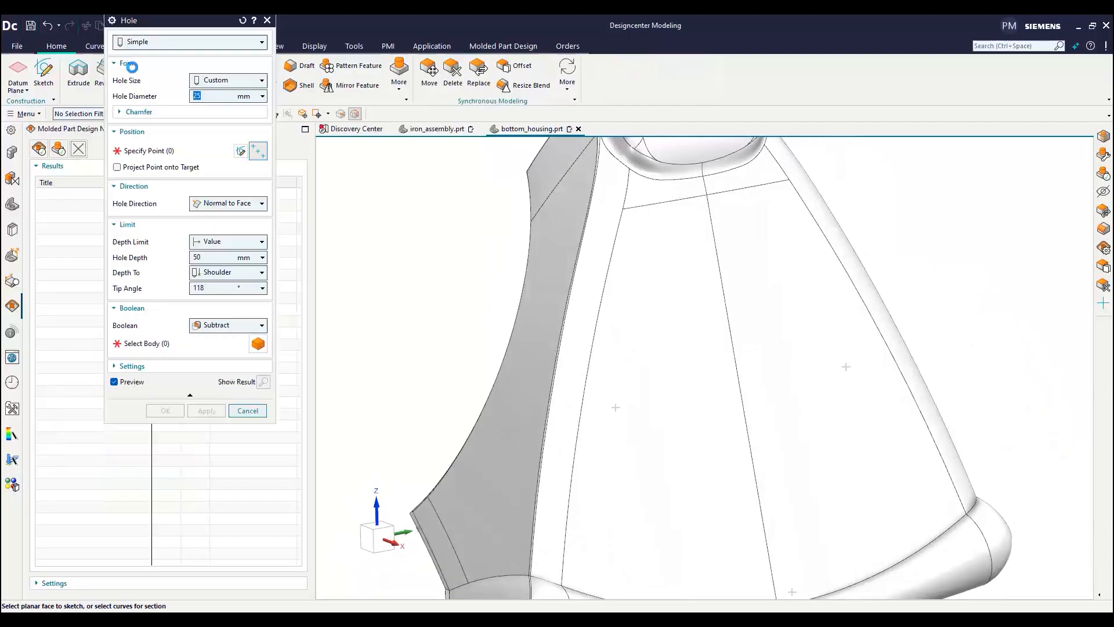
{"action": "left_click", "coordinate": [144, 43]}
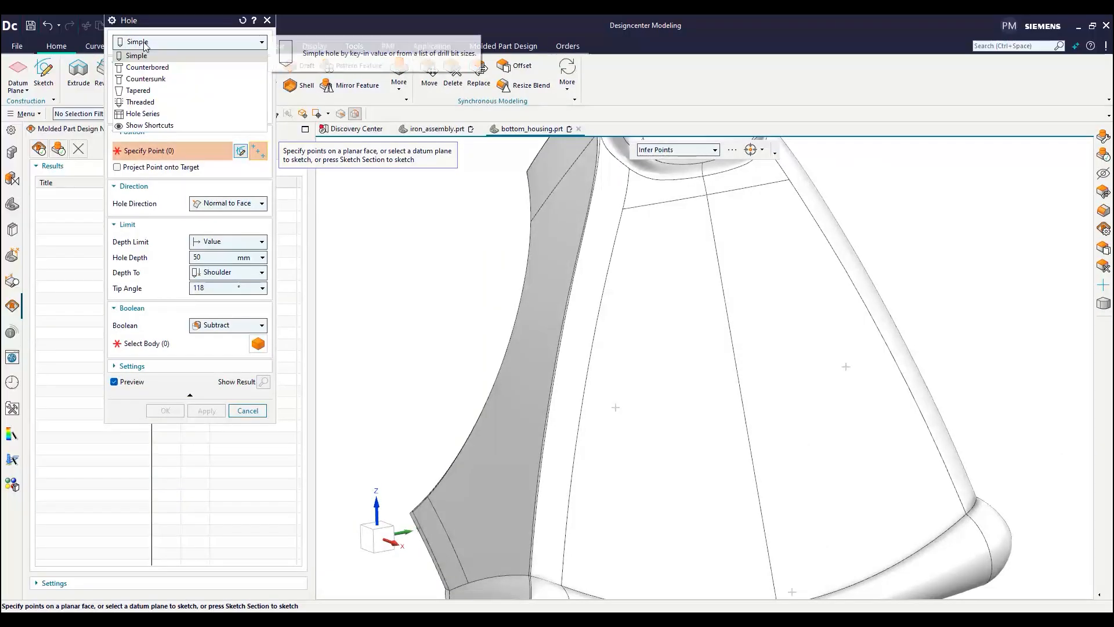
{"action": "left_click", "coordinate": [146, 67]}
{"action": "left_click", "coordinate": [204, 82]}
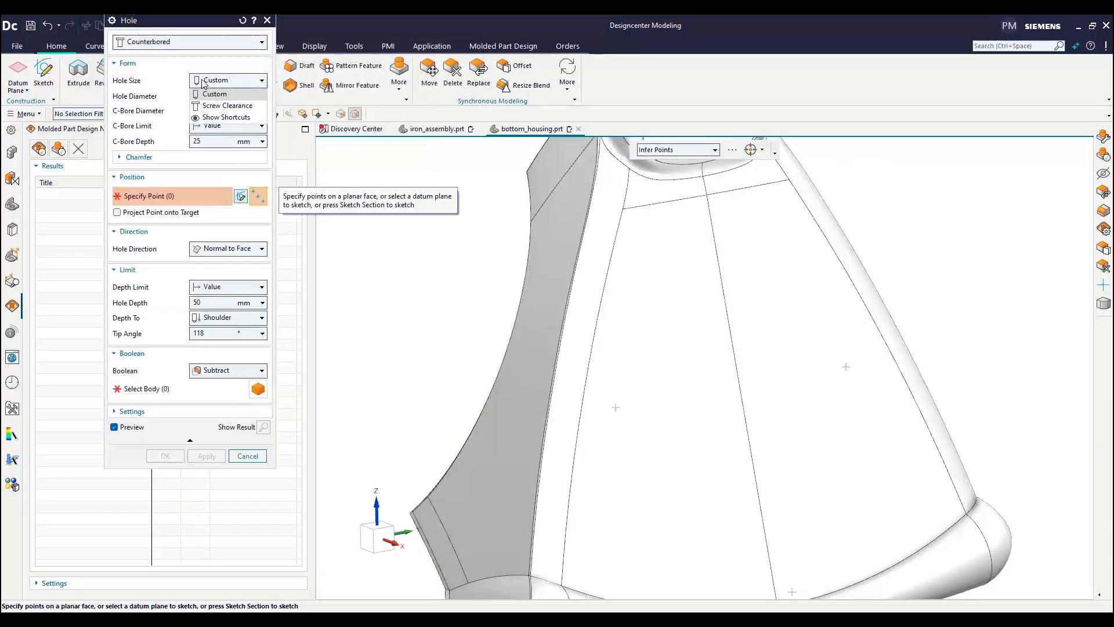
{"action": "left_click", "coordinate": [228, 106]}
{"action": "left_click", "coordinate": [223, 110]}
{"action": "left_click", "coordinate": [220, 152]}
{"action": "left_click", "coordinate": [227, 126]}
{"action": "left_click", "coordinate": [221, 172]}
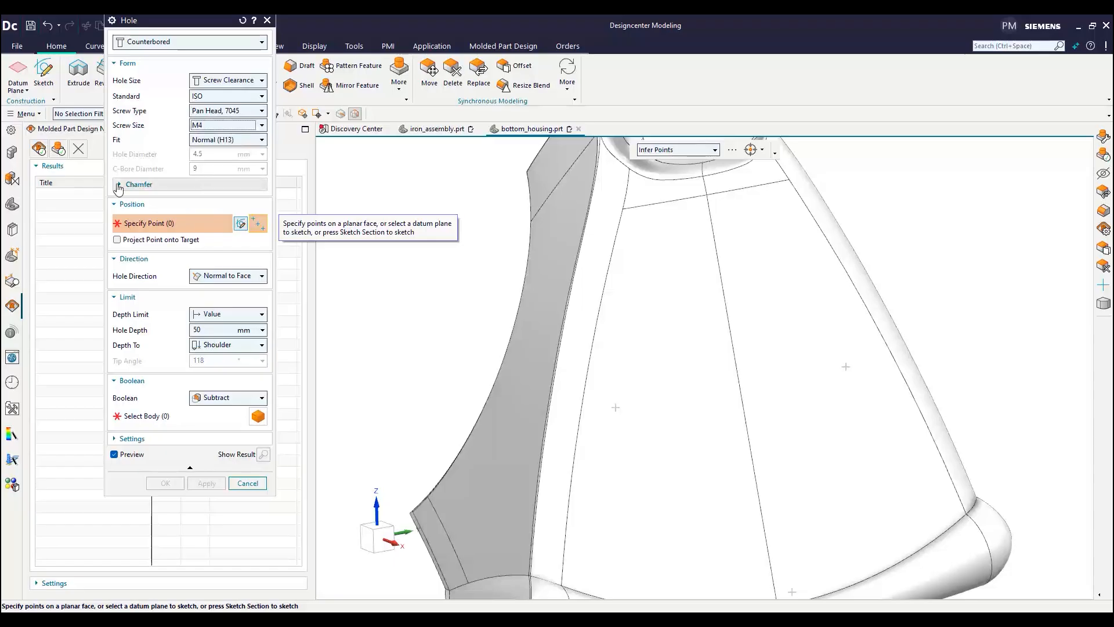
{"action": "left_click", "coordinate": [119, 185]}
{"action": "left_click", "coordinate": [122, 254]}
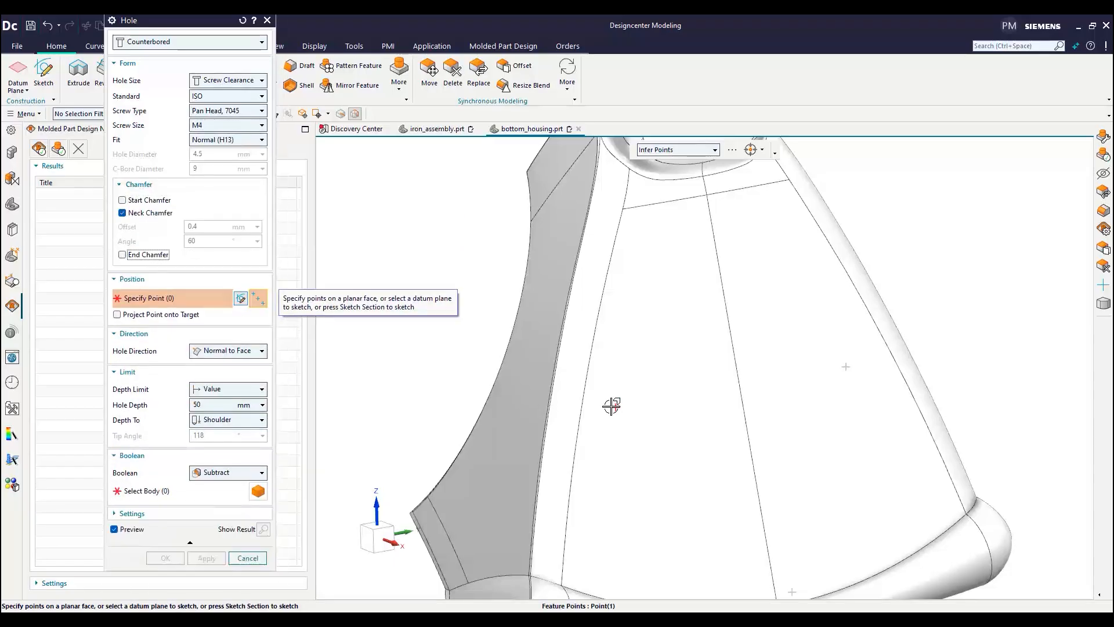
Cut the counterbored holes through the body at the two mounting boss points, directed along the -XC axis
{"action": "left_click", "coordinate": [615, 407]}
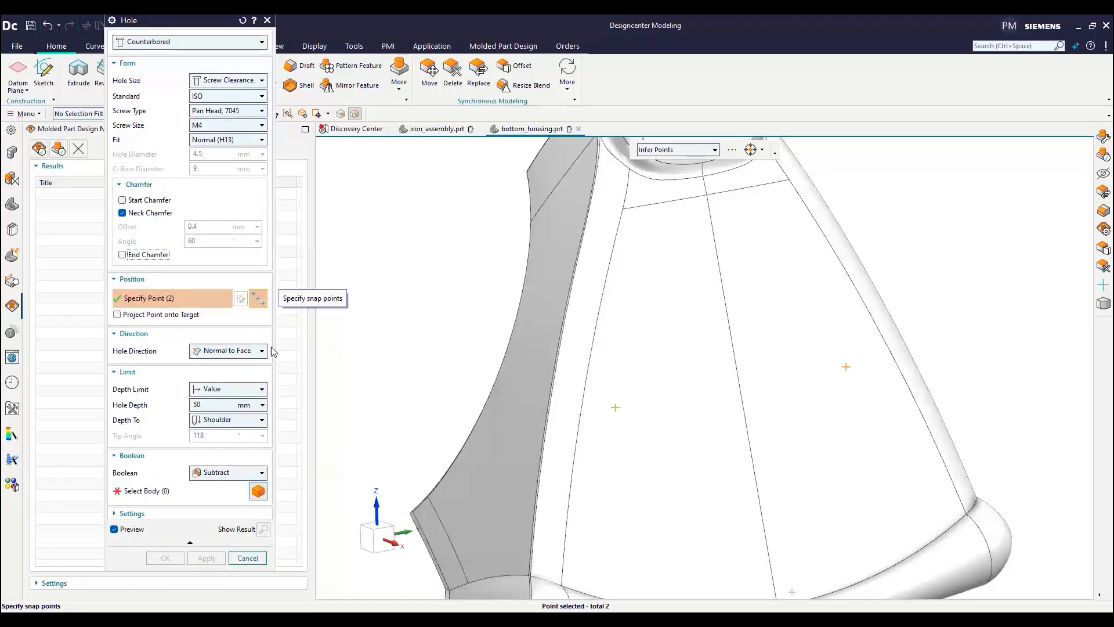
{"action": "left_click", "coordinate": [262, 350]}
{"action": "left_click", "coordinate": [225, 364]}
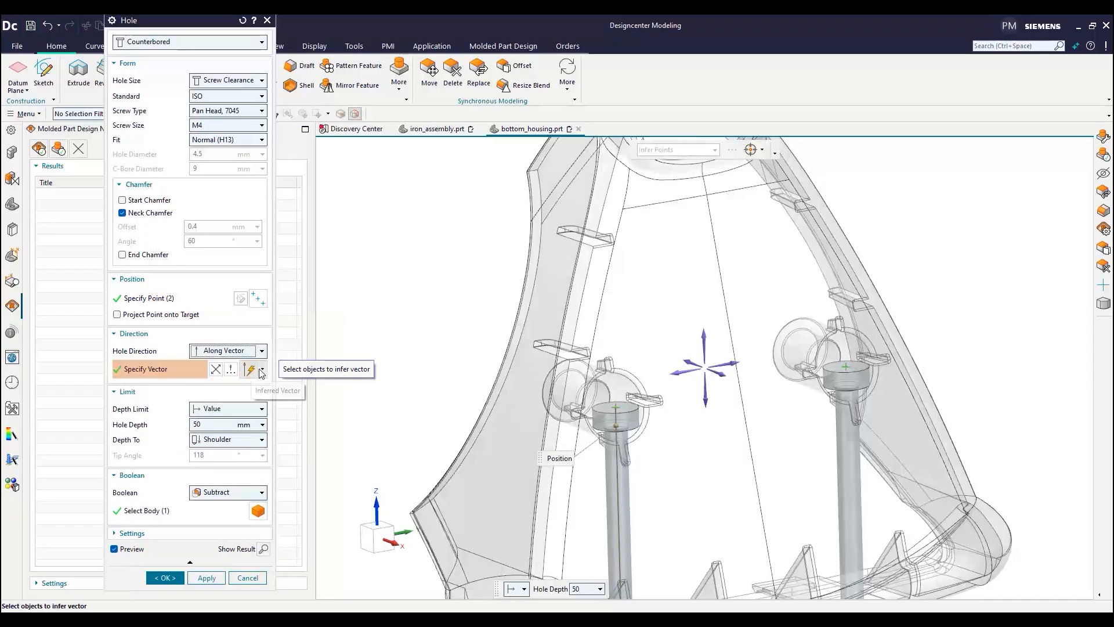
{"action": "left_click", "coordinate": [262, 370]}
{"action": "left_click", "coordinate": [250, 277]}
{"action": "left_click", "coordinate": [228, 408]}
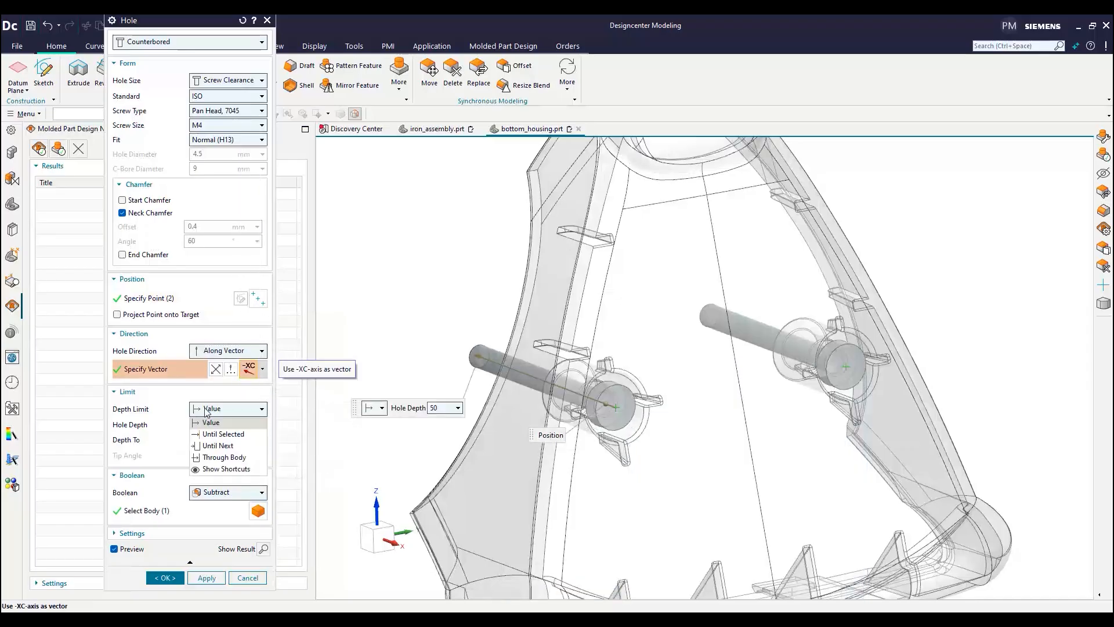
{"action": "left_click", "coordinate": [220, 450]}
{"action": "left_click", "coordinate": [132, 487]}
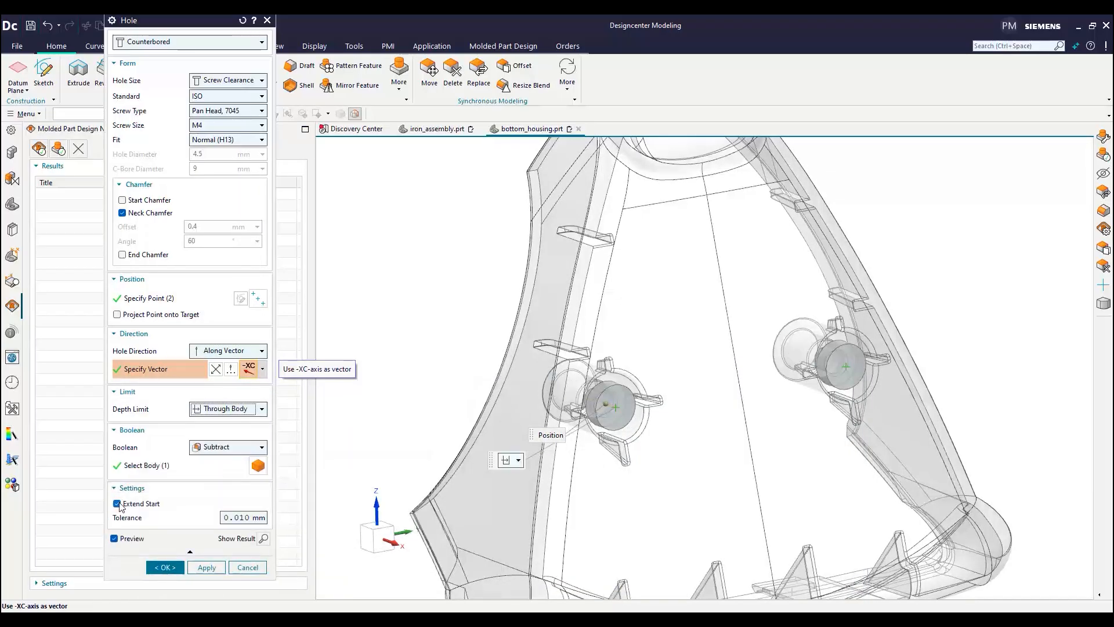
{"action": "left_click", "coordinate": [165, 567]}
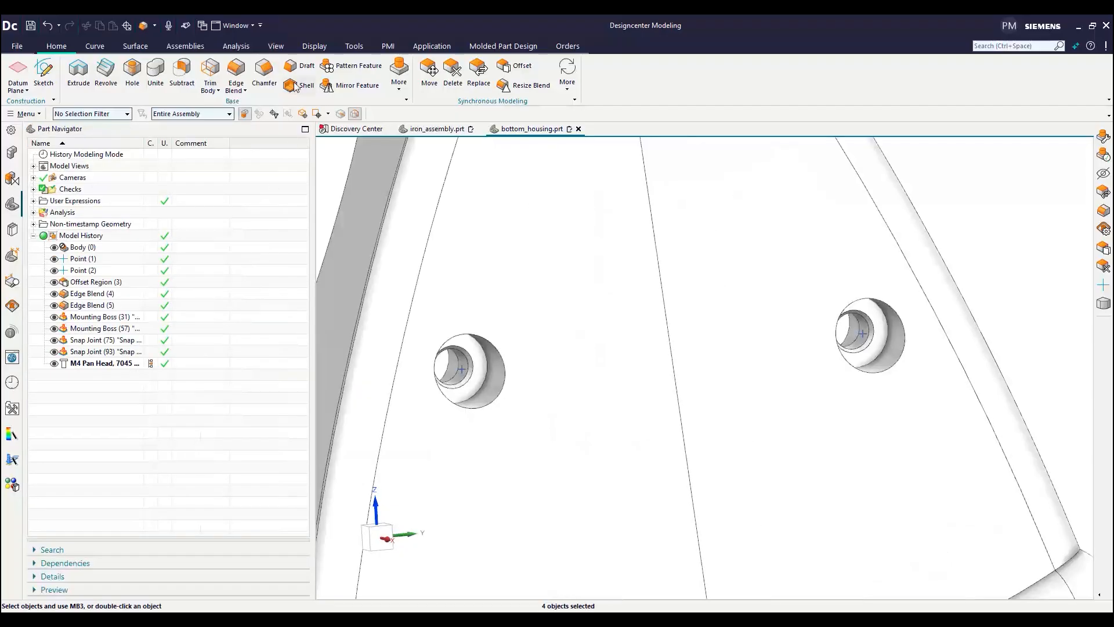
Draft the counterbore and clearance hole walls of both screw holes by 2.6° along XC, using a counterbore seat as the stationary face
{"action": "left_click", "coordinate": [301, 66]}
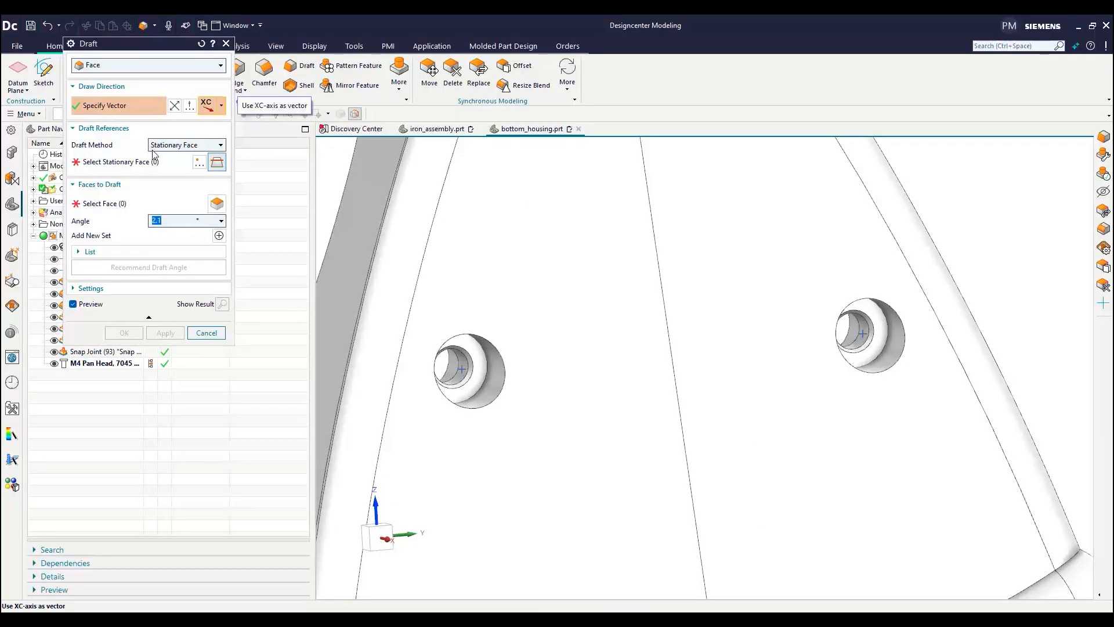
{"action": "left_click", "coordinate": [142, 164]}
{"action": "left_click", "coordinate": [468, 371]}
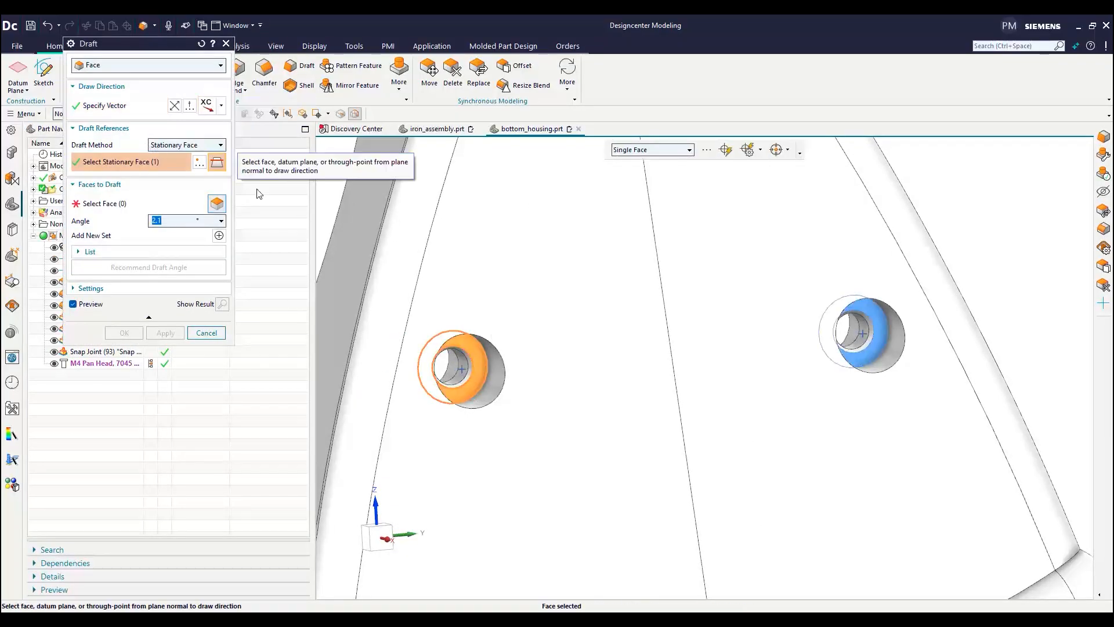
{"action": "left_click", "coordinate": [110, 203]}
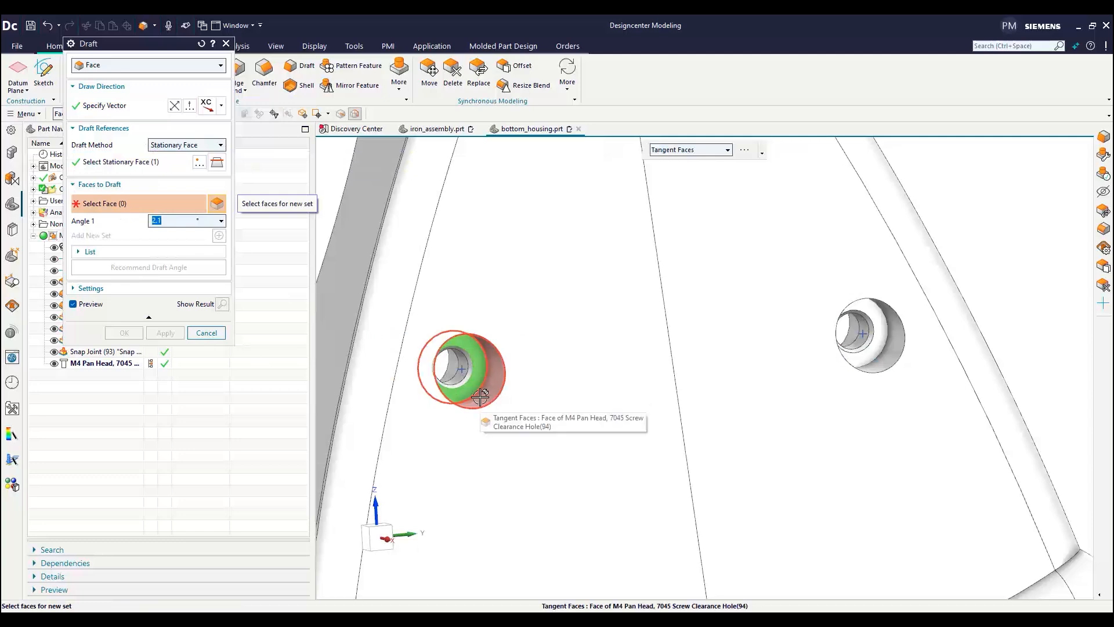
{"action": "left_click", "coordinate": [438, 388]}
{"action": "left_click", "coordinate": [745, 152]}
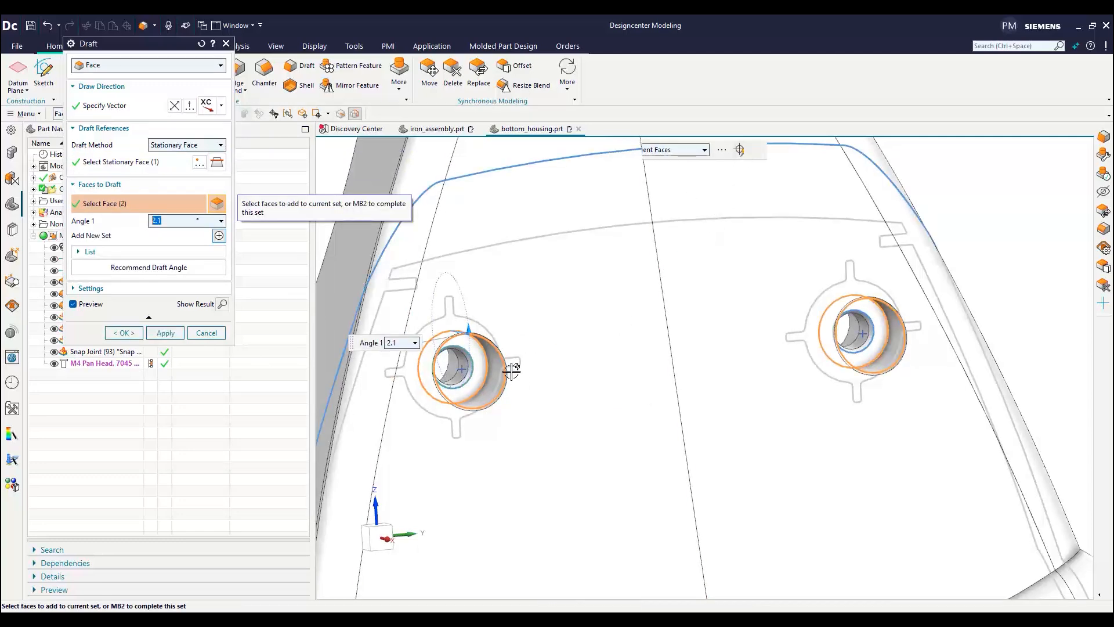
{"action": "left_click", "coordinate": [455, 367]}
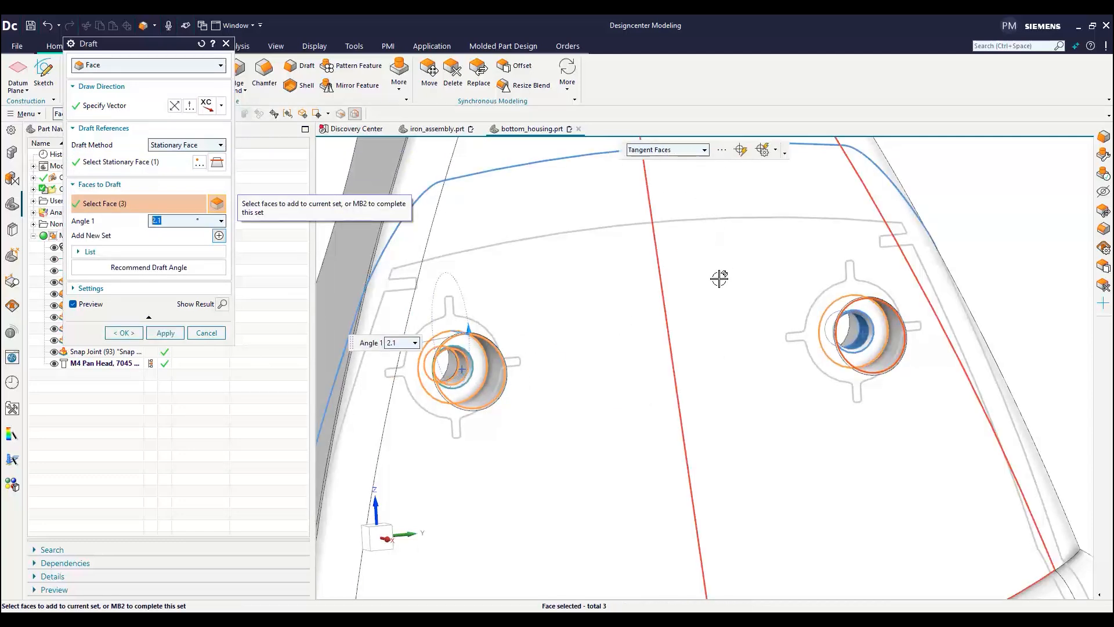
{"action": "left_click", "coordinate": [745, 153]}
{"action": "left_click", "coordinate": [162, 267]}
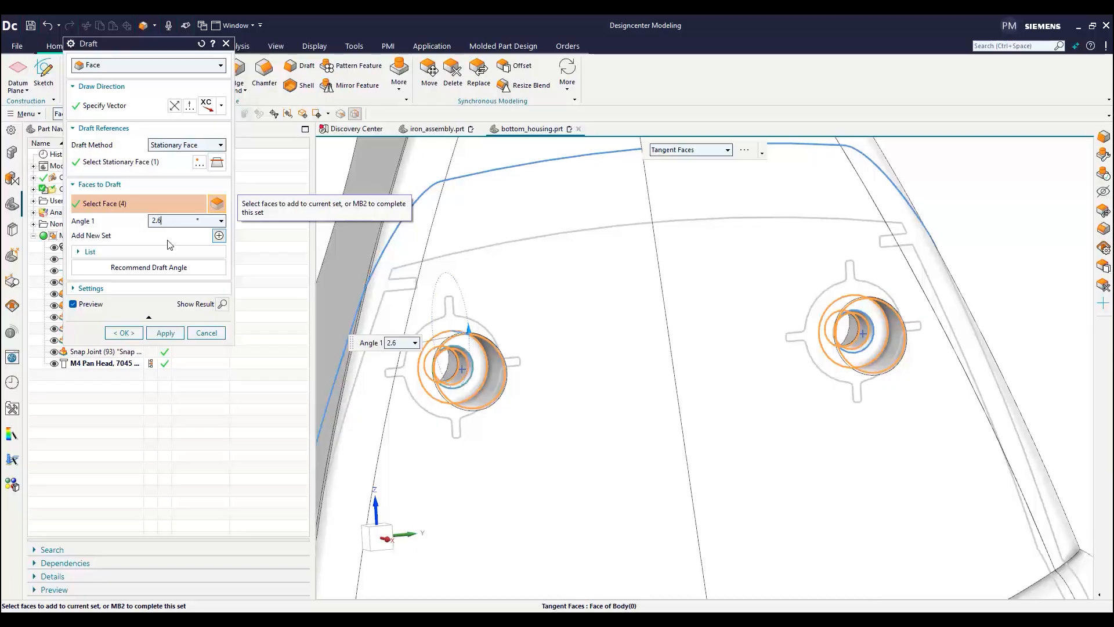
{"action": "left_click", "coordinate": [124, 332]}
Blend the outer rim edges of both counterbores with a 1 mm radius
{"action": "middle_click_drag", "start_coordinate": [427, 485], "coordinate": [406, 459]}
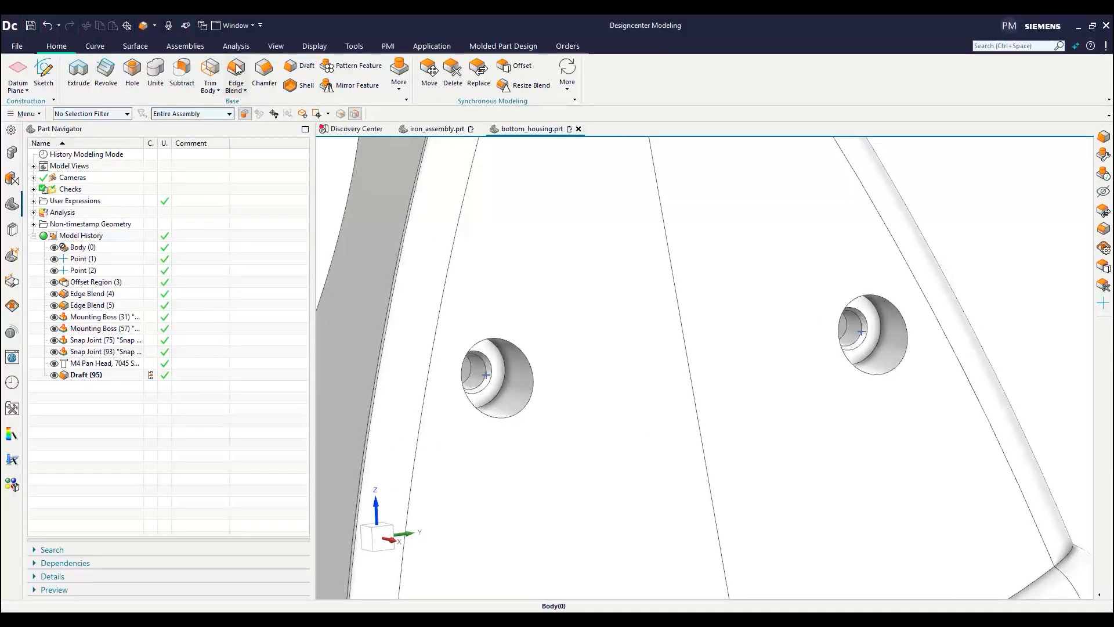
{"action": "left_click", "coordinate": [500, 417]}
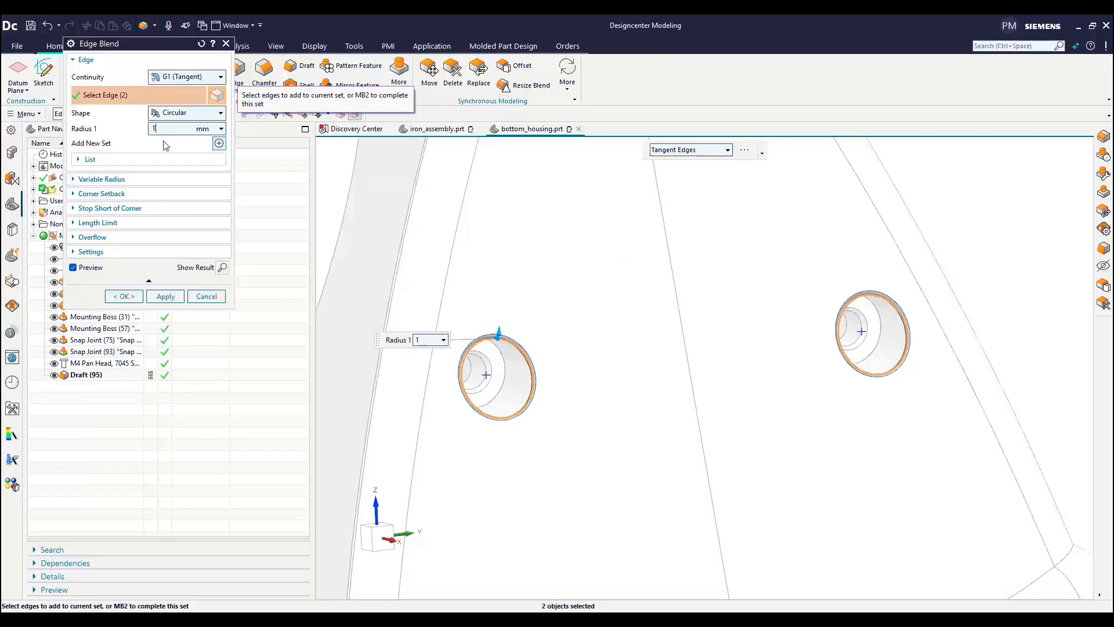
{"action": "left_click", "coordinate": [125, 296]}
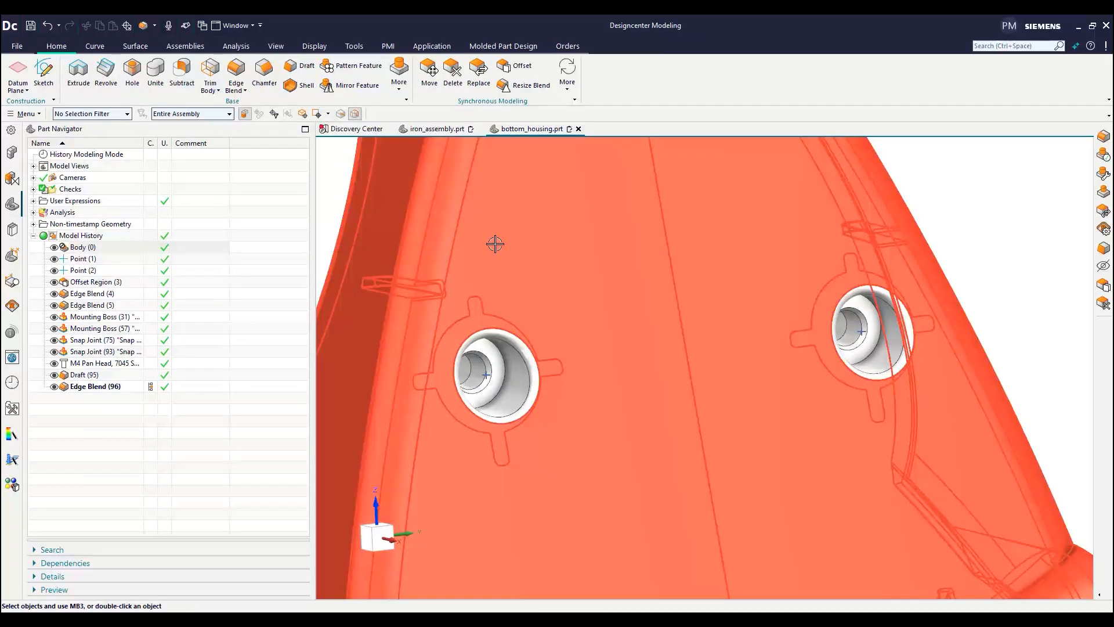
{"action": "scroll", "coordinate": [726, 313], "scroll_direction": "down", "scroll_amount": 5}
{"action": "middle_click_drag", "start_coordinate": [704, 309], "coordinate": [775, 346]}
{"action": "scroll", "coordinate": [761, 314], "scroll_direction": "up", "scroll_amount": 4}
{"action": "scroll", "coordinate": [796, 379], "scroll_direction": "down", "scroll_amount": 2}
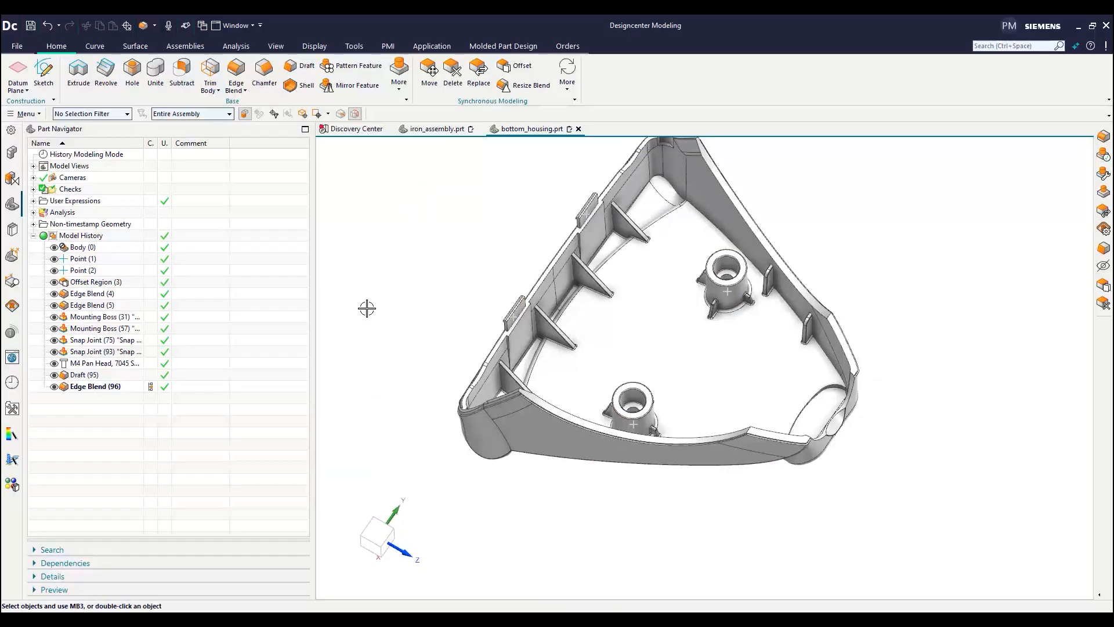